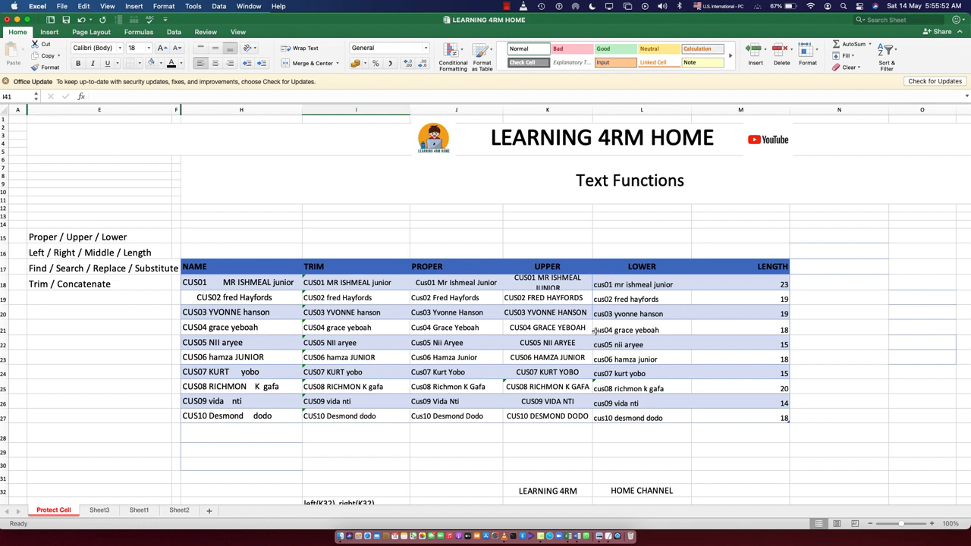
- Review the example formulas in I33, the CONCATENATE result and the FIND, SEARCH, REPLACE and SUBSTITUTE labels in column H
scroll(613, 380, "down", 8)
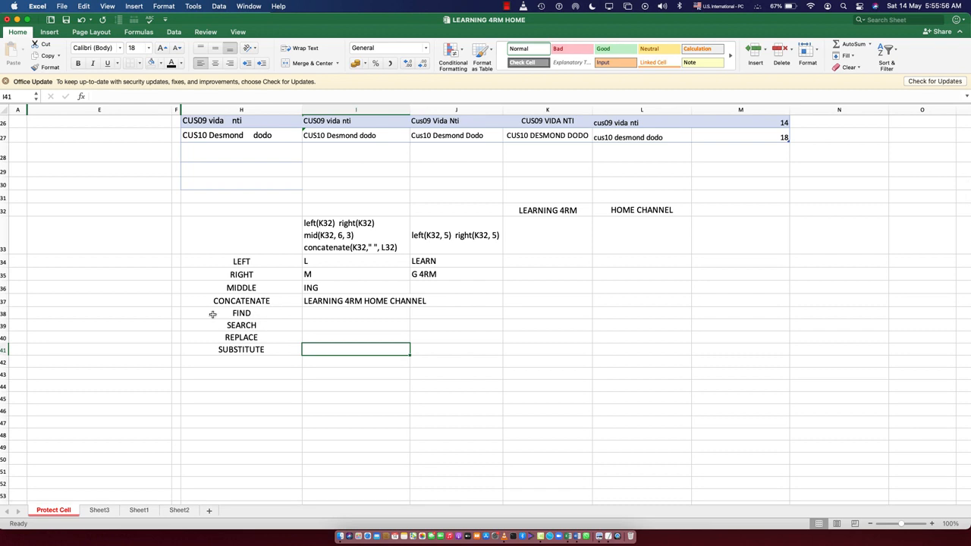
left_click(253, 315)
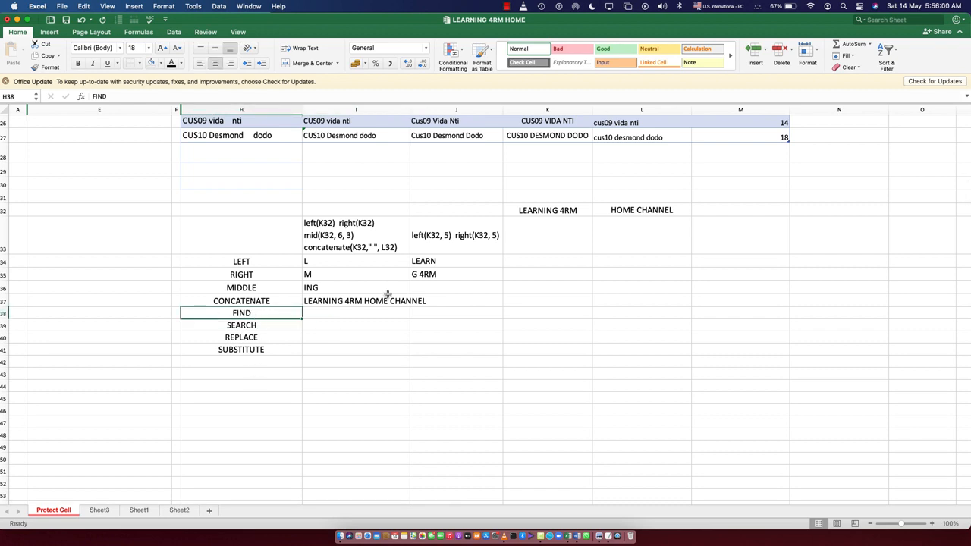
left_click(254, 327)
left_click(254, 340)
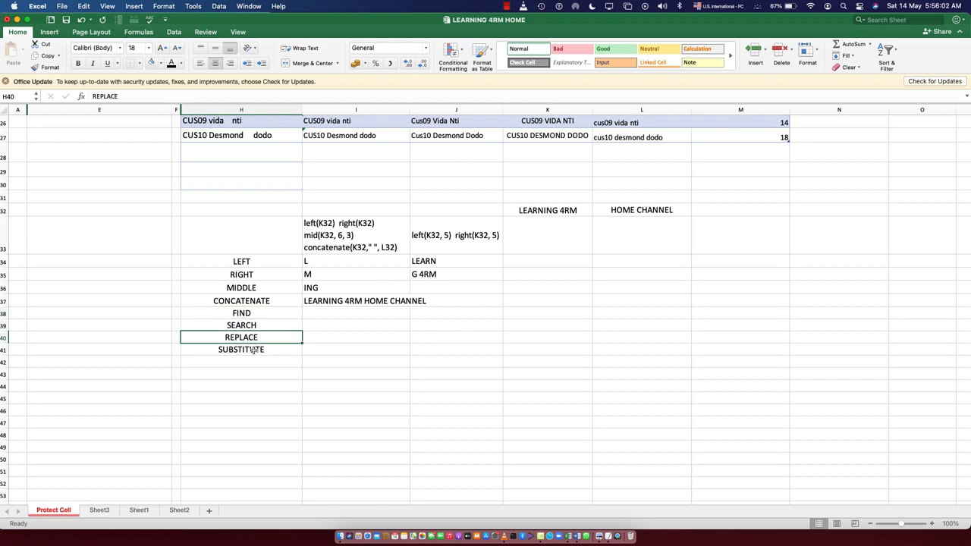
left_click(253, 351)
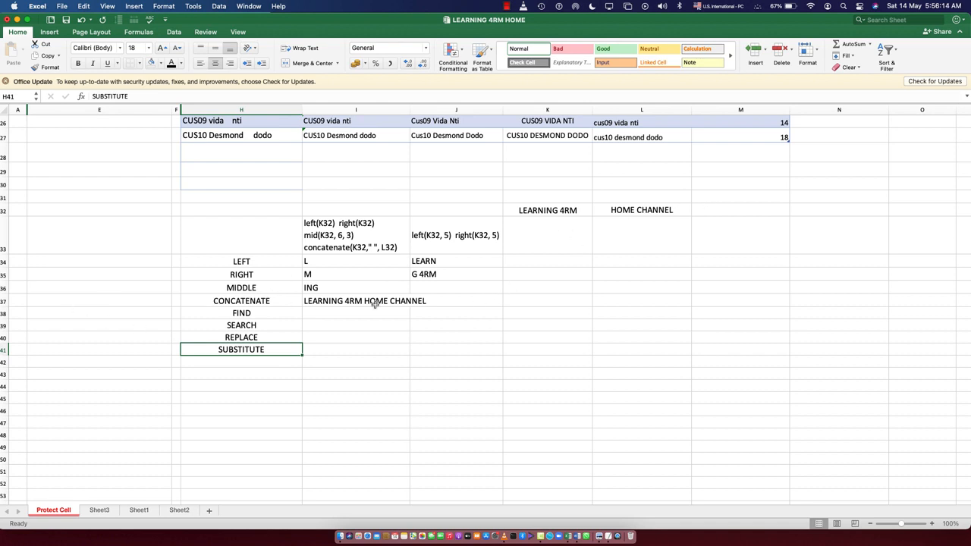
left_click(364, 242)
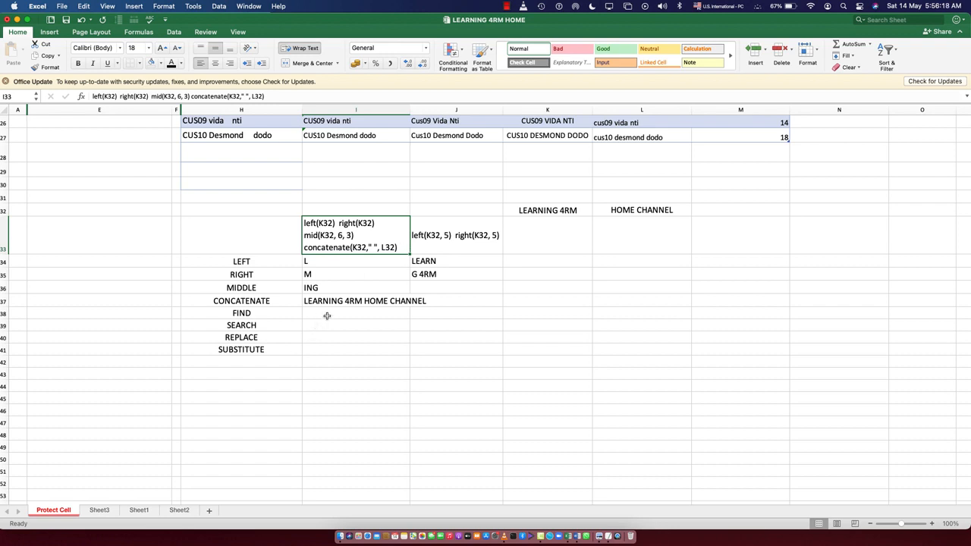
left_click(242, 317)
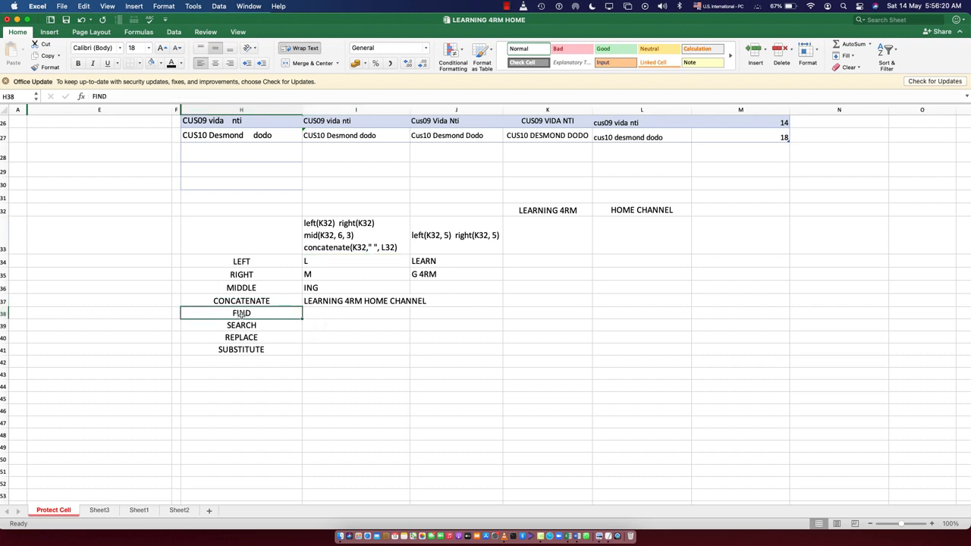
left_click(328, 314)
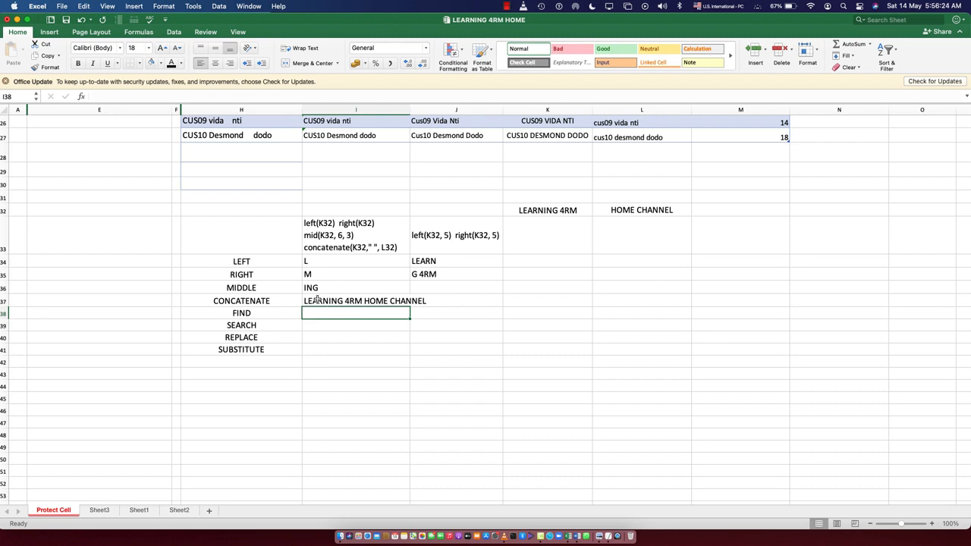
left_click(314, 301)
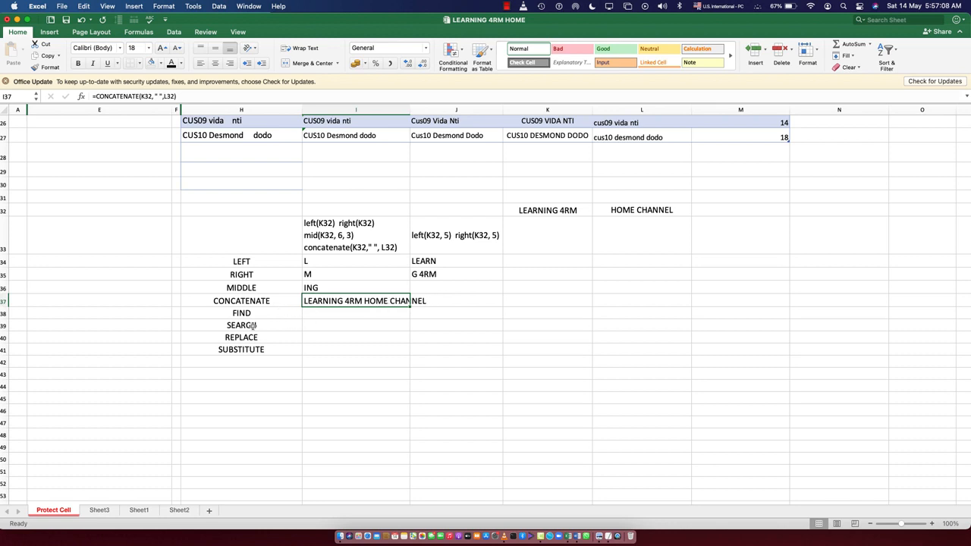
- Enter =FIND("M", I37) in cell I38 to locate the uppercase letter M within the concatenated text
left_click(322, 314)
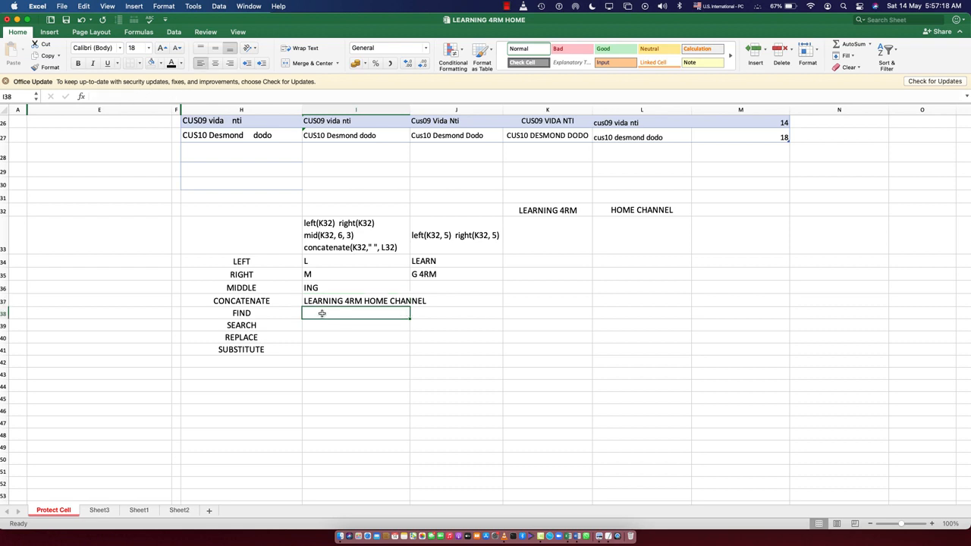
type("=")
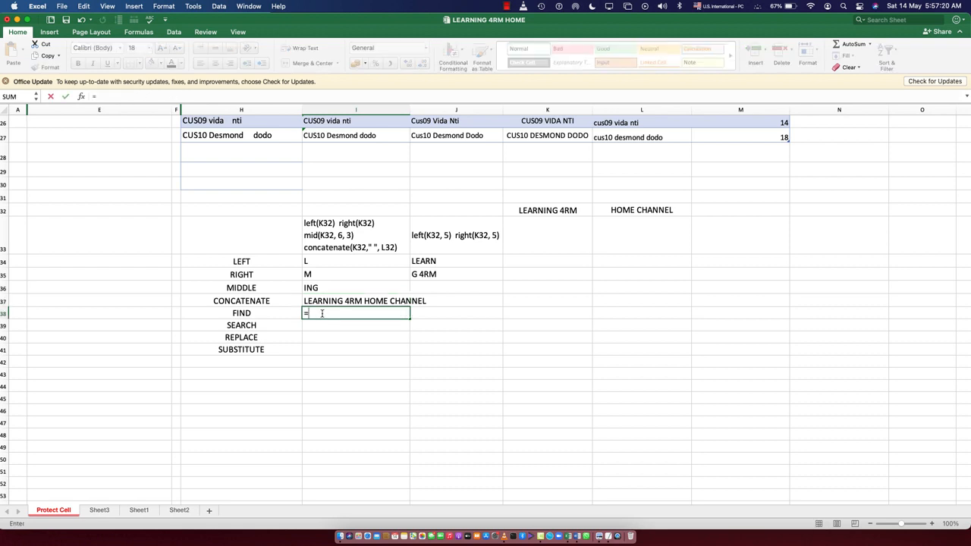
type("find")
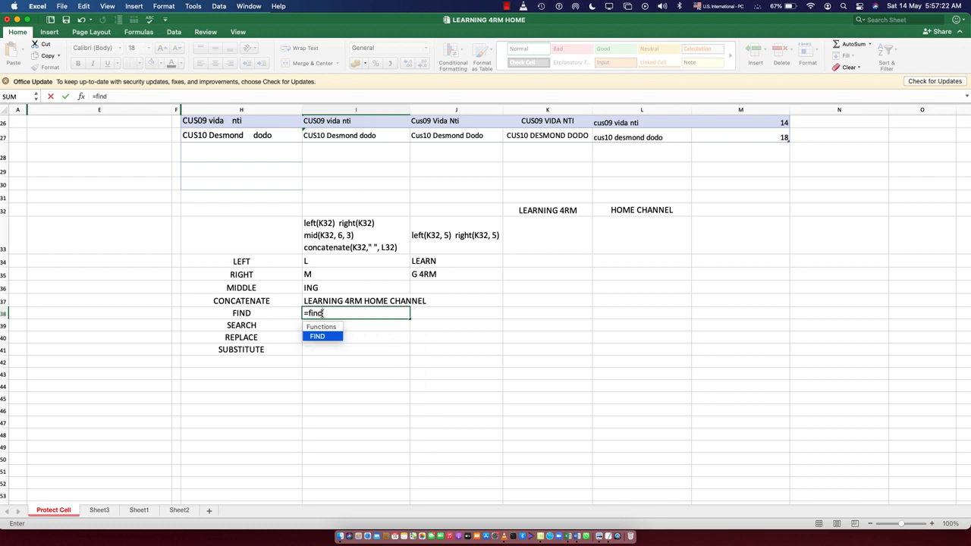
type("(")
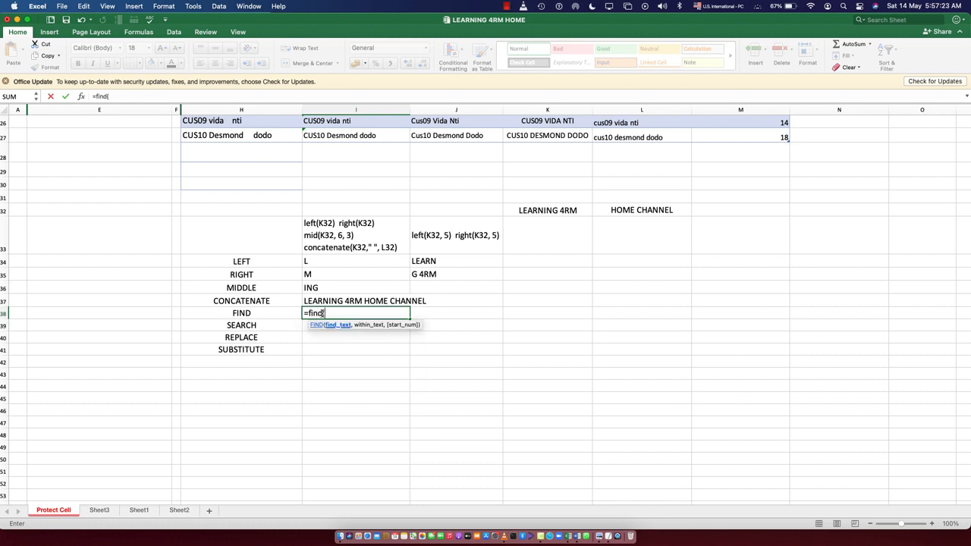
left_click(351, 303)
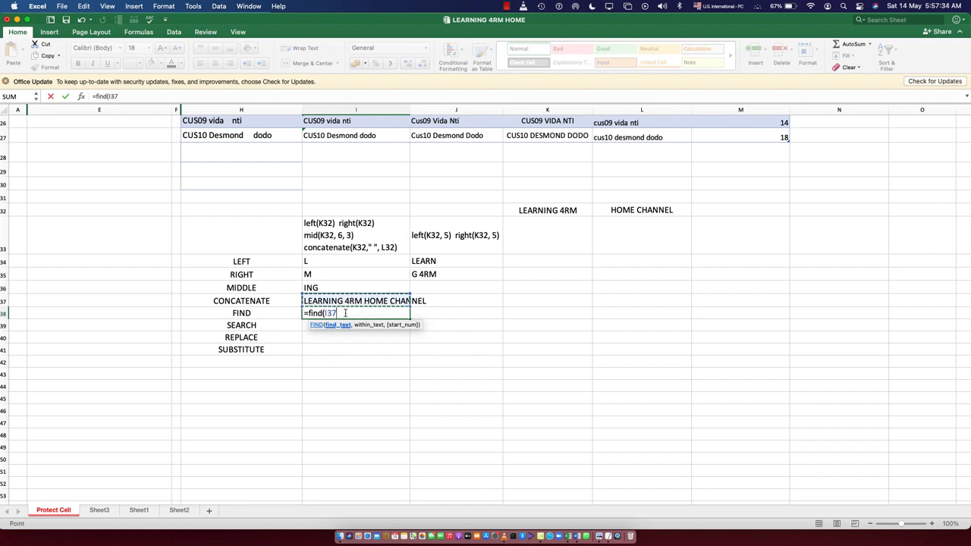
key("BackSpace")
key("BackSpace")
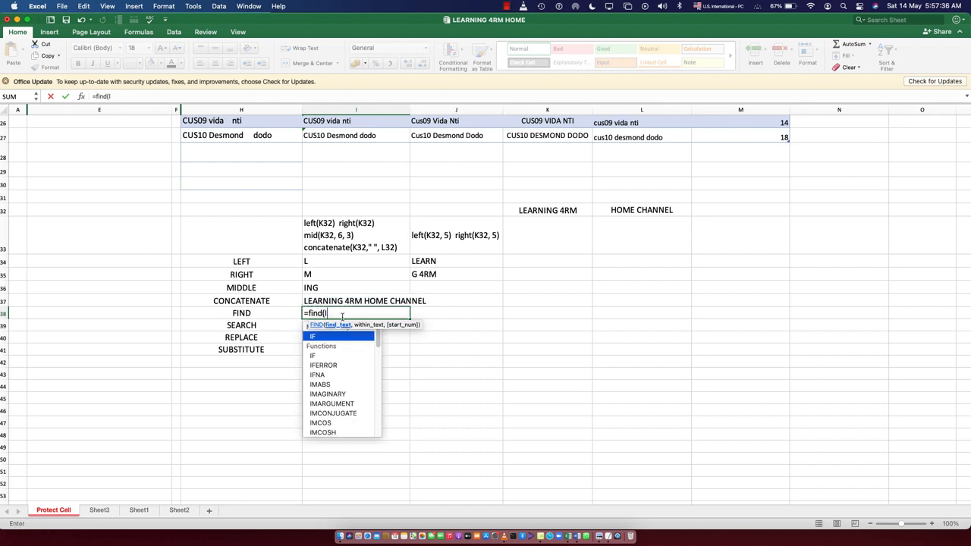
key("BackSpace")
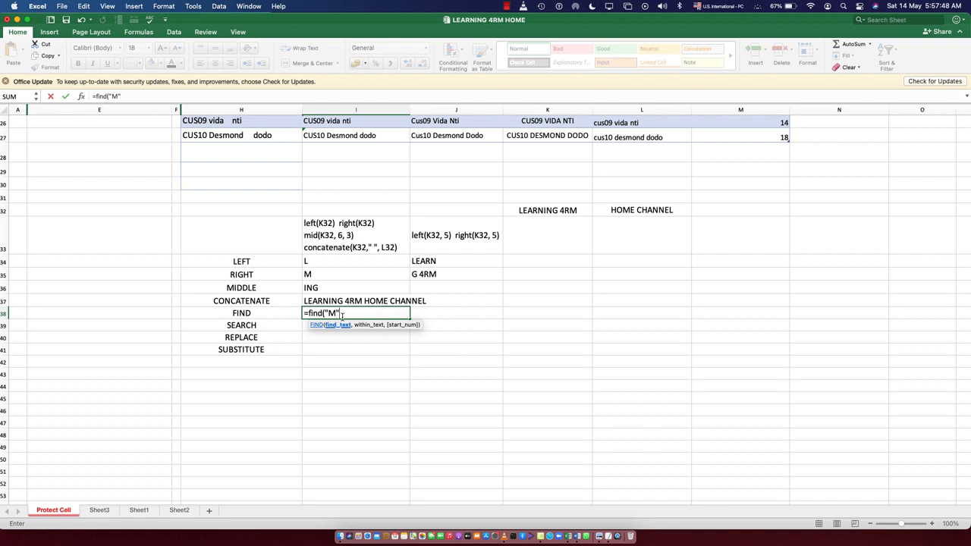
type(",")
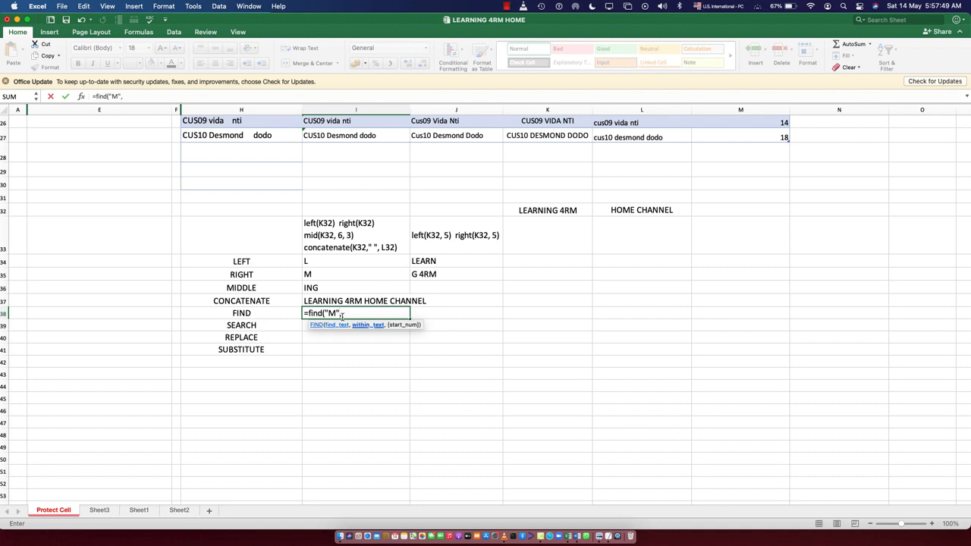
left_click(343, 300)
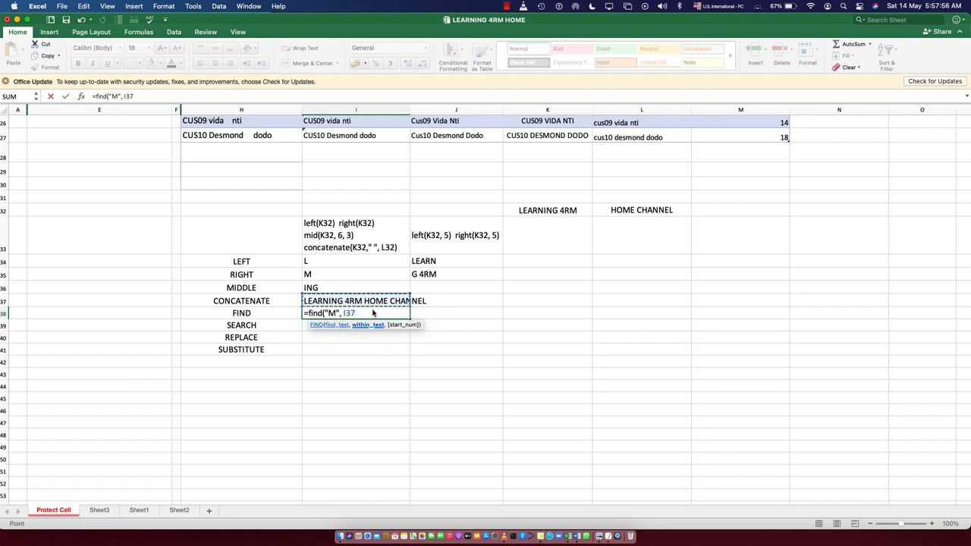
key("Return")
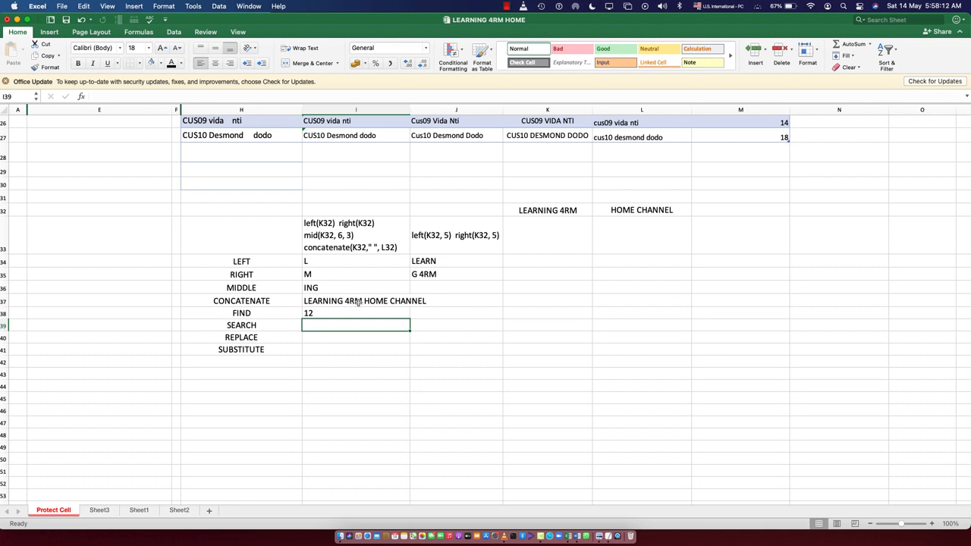
- Change the search text of the FIND formula in I38 to lowercase "m"
double_click(319, 313)
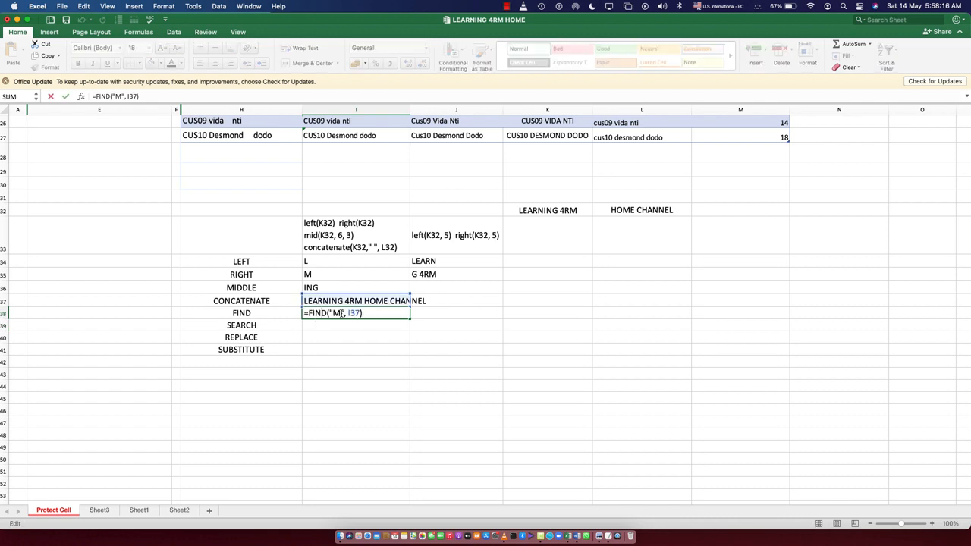
left_click(340, 313)
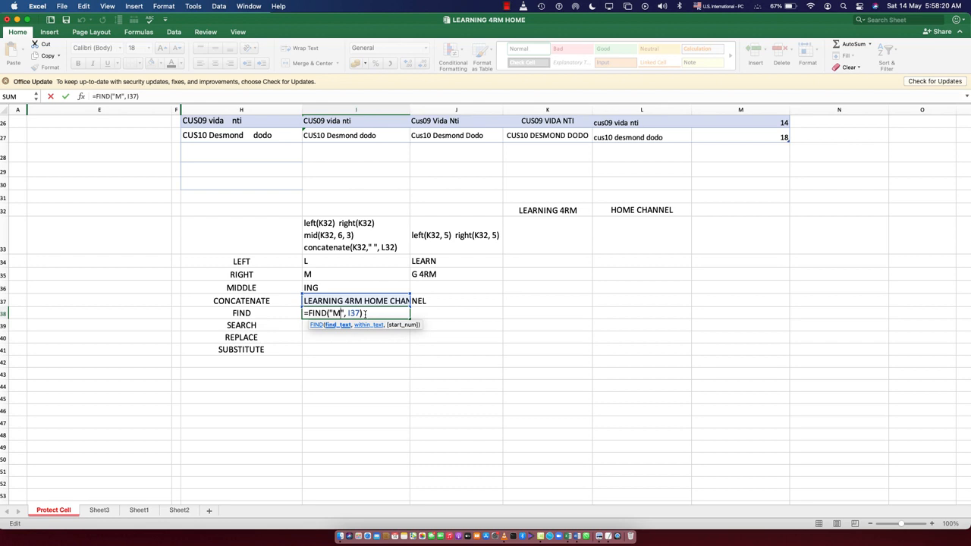
key("BackSpace")
type("m")
key("Return")
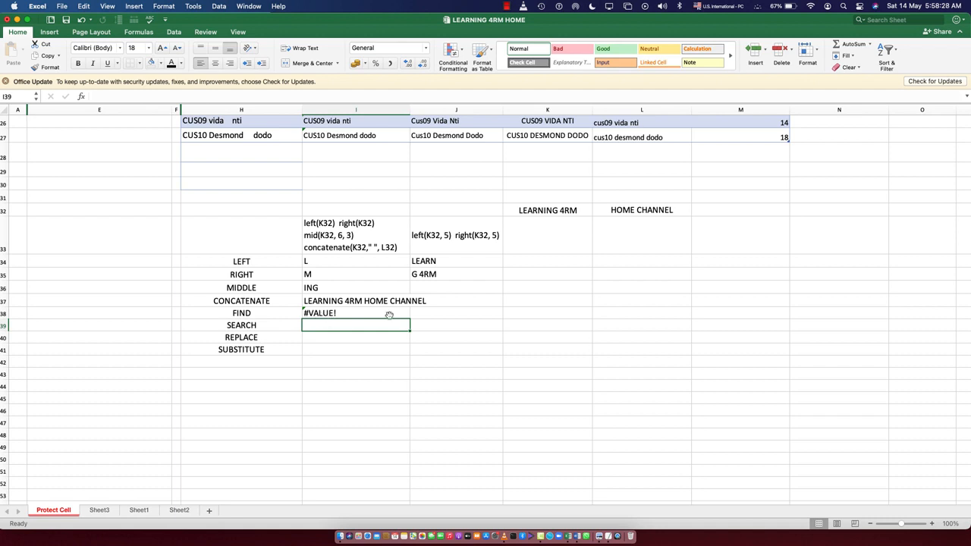
- Restore the search text of the FIND formula in I38 to uppercase "M"
double_click(323, 313)
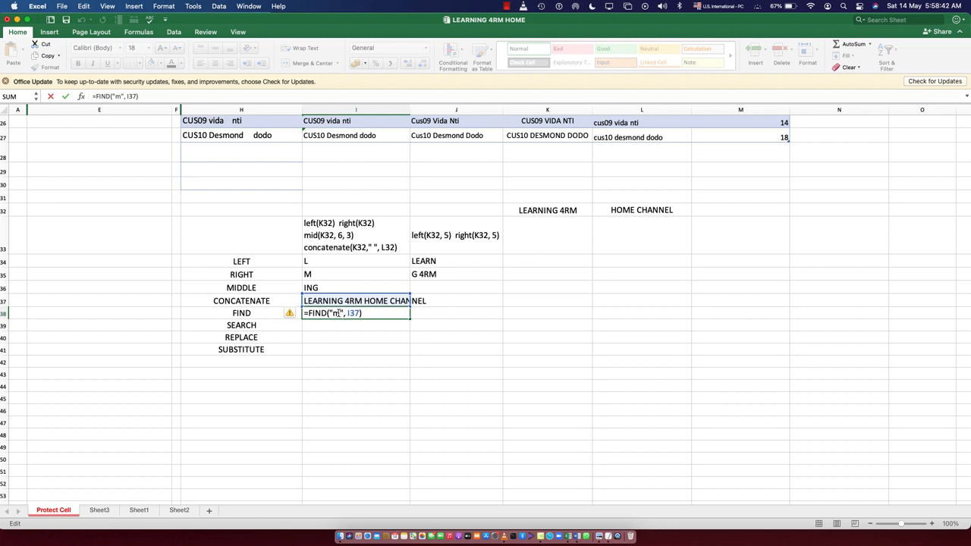
left_click(338, 313)
key("BackSpace")
type("M")
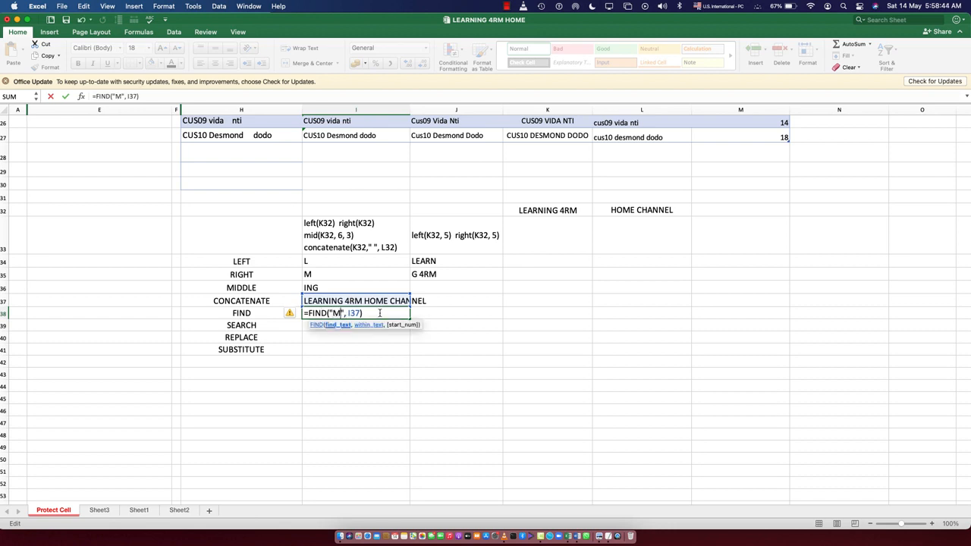
key("Return")
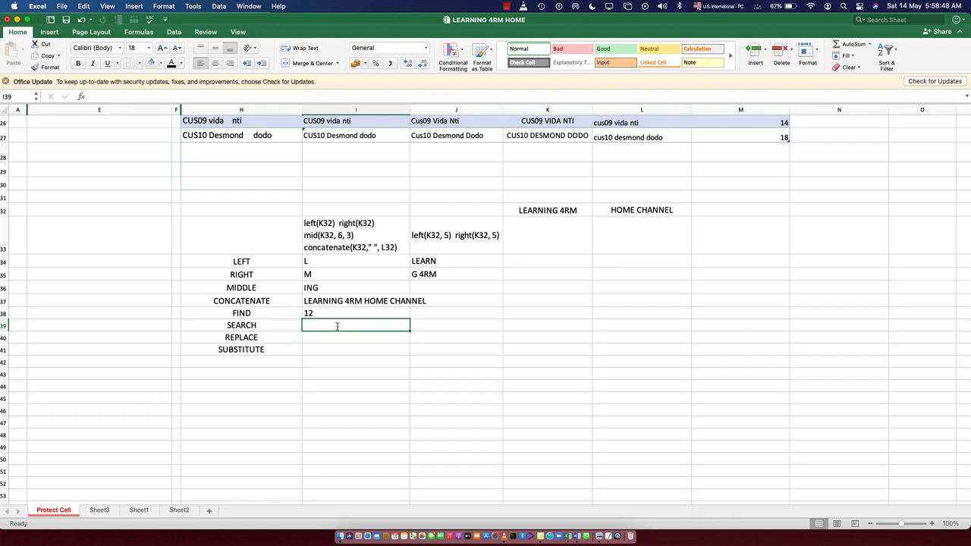
- Enter =SEARCH("m",I37) in cell I39 to locate the letter m within the concatenated text
type("=sear")
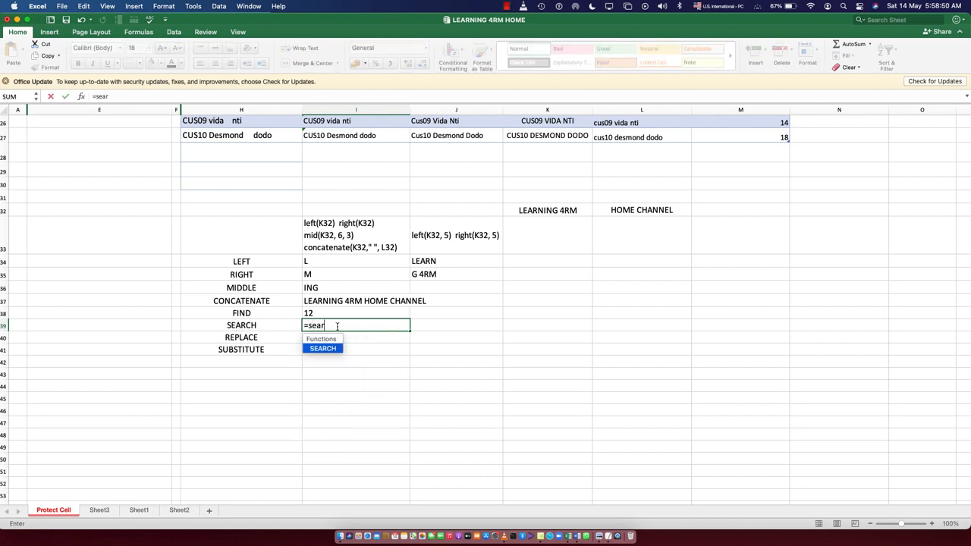
type("ch(")
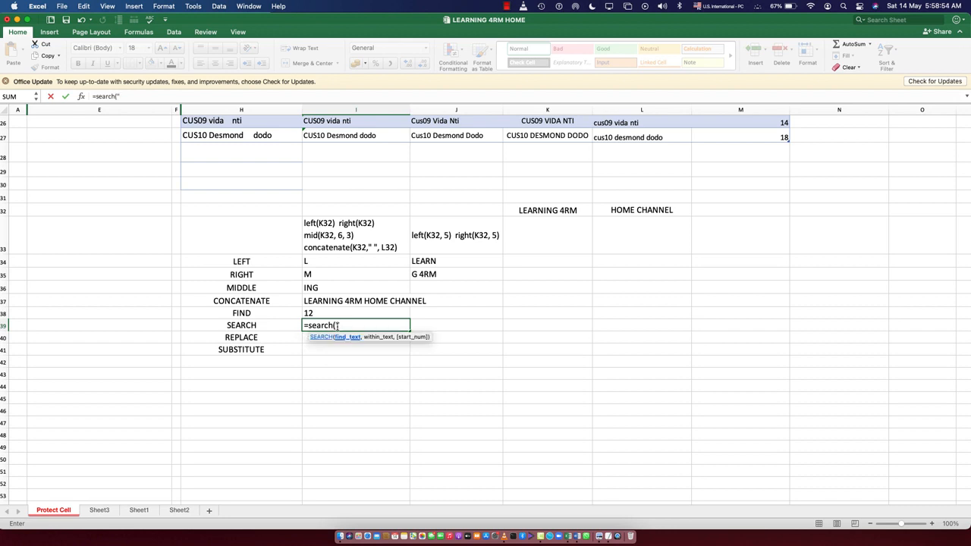
type("\"m\",")
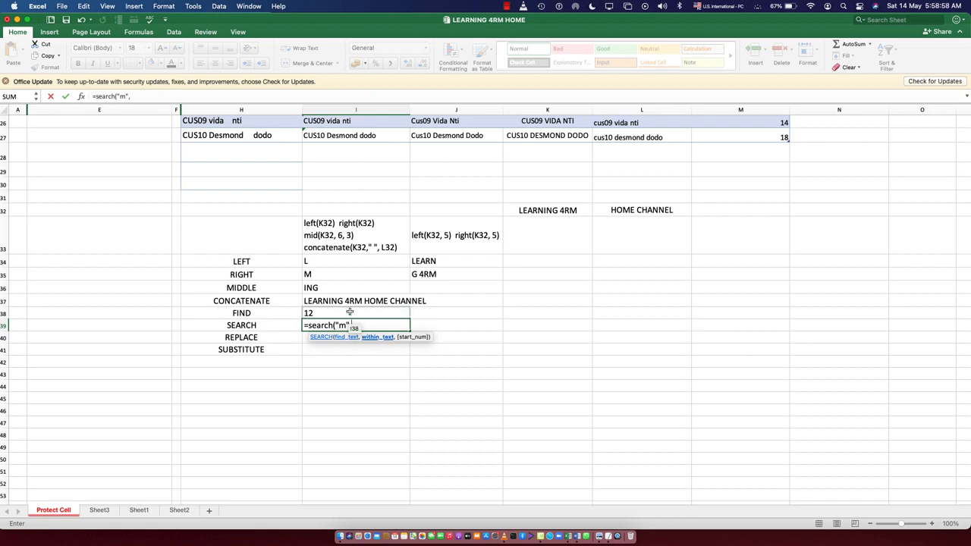
left_click(354, 302)
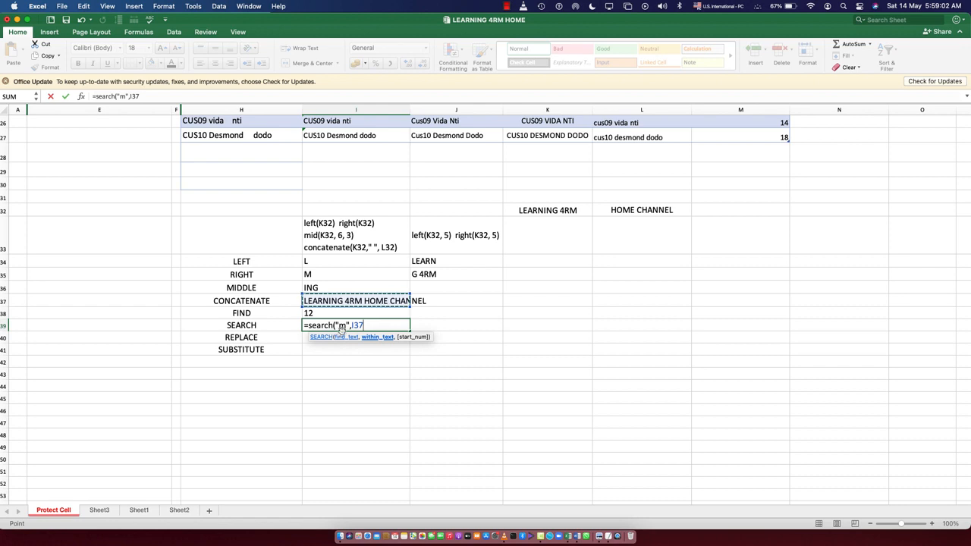
key("Return")
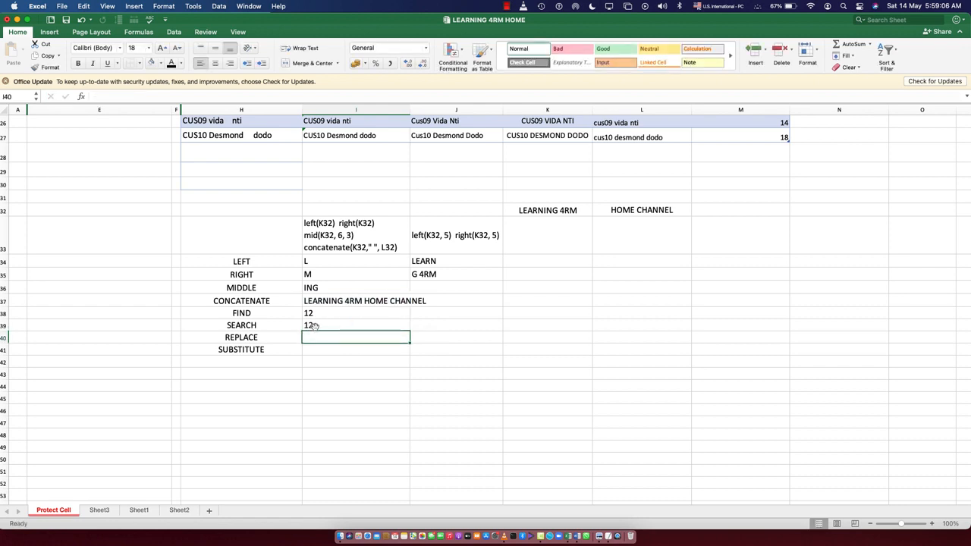
- Change the search text of the SEARCH formula in I39 to uppercase "M" and check the edited formula
double_click(313, 326)
left_click(350, 326)
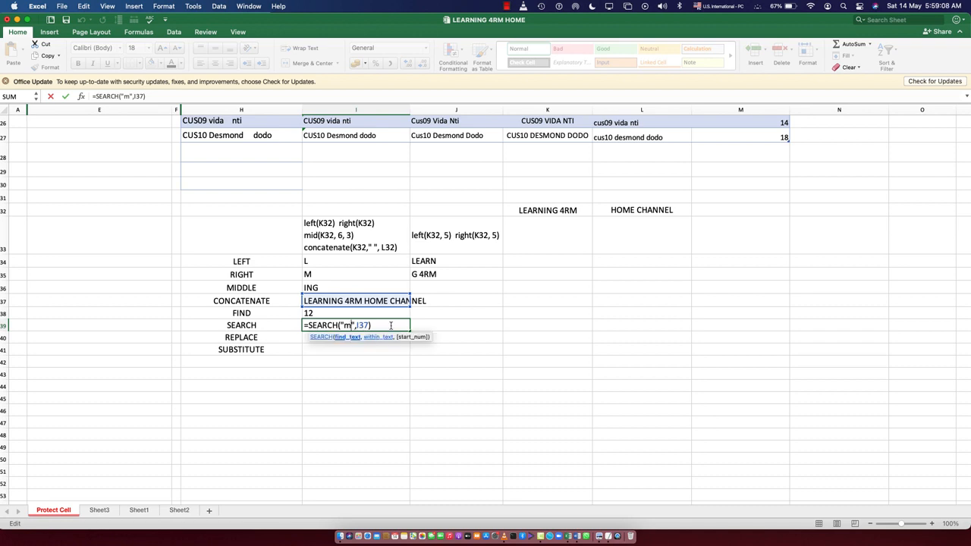
key("BackSpace")
key("Return")
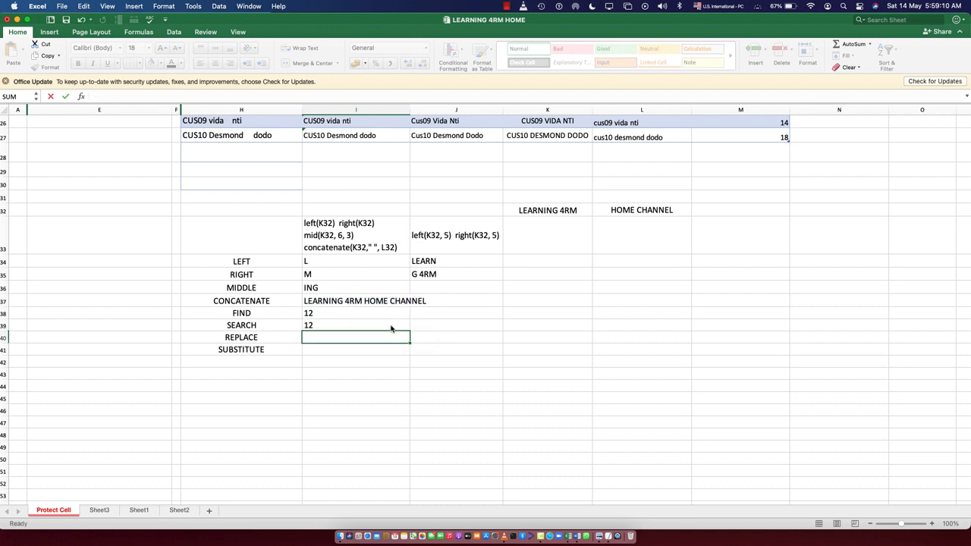
left_click(320, 326)
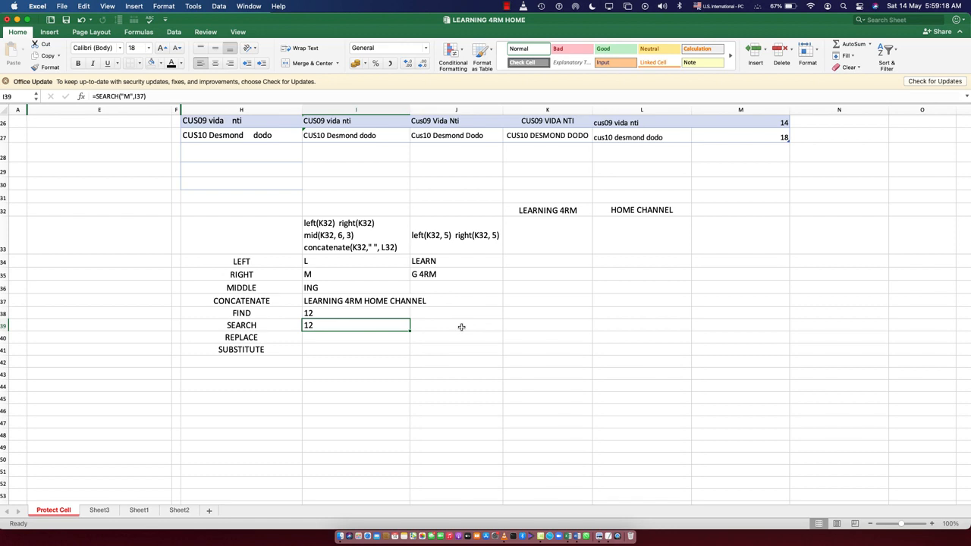
- Enter =REPLACE("4RM", 10,3,"FROM") in cell I40 beside the REPLACE label
left_click(338, 303)
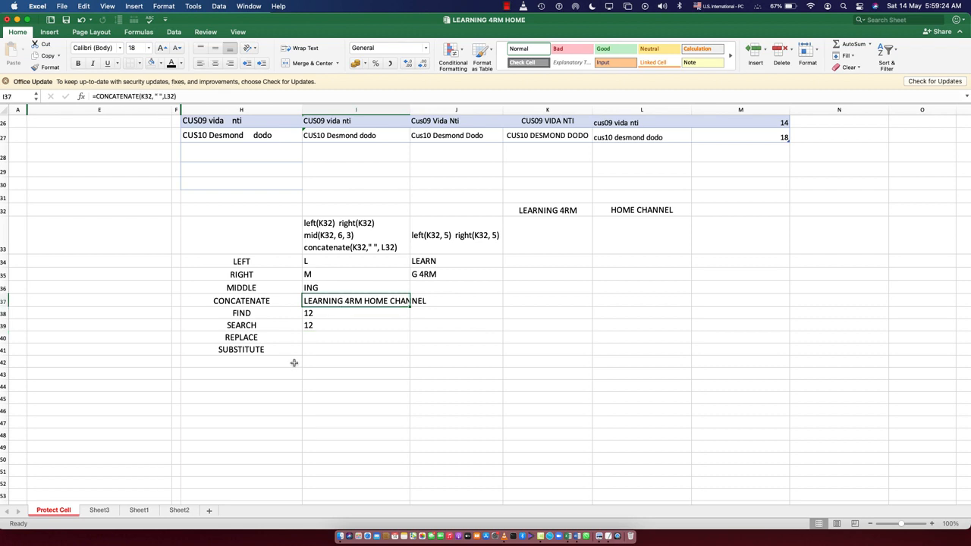
left_click(317, 336)
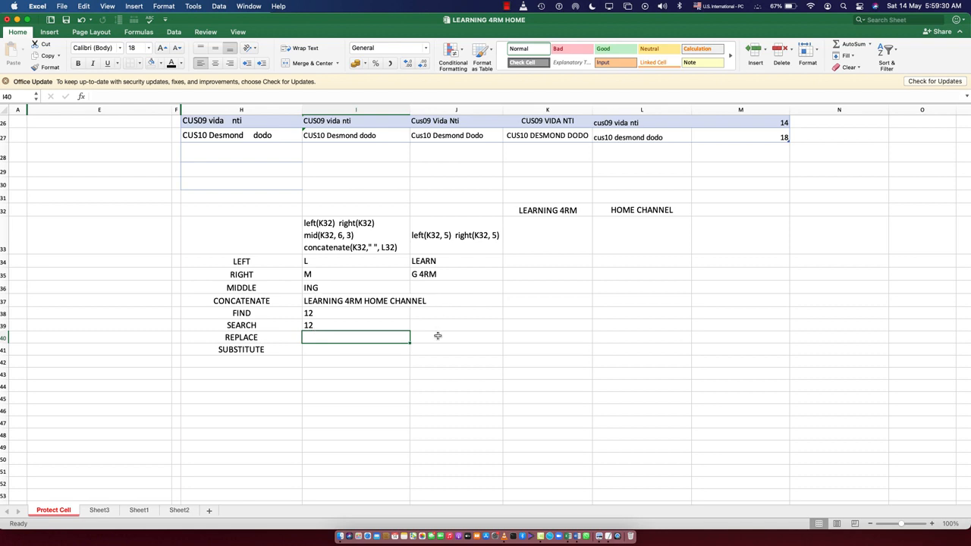
type("=repl")
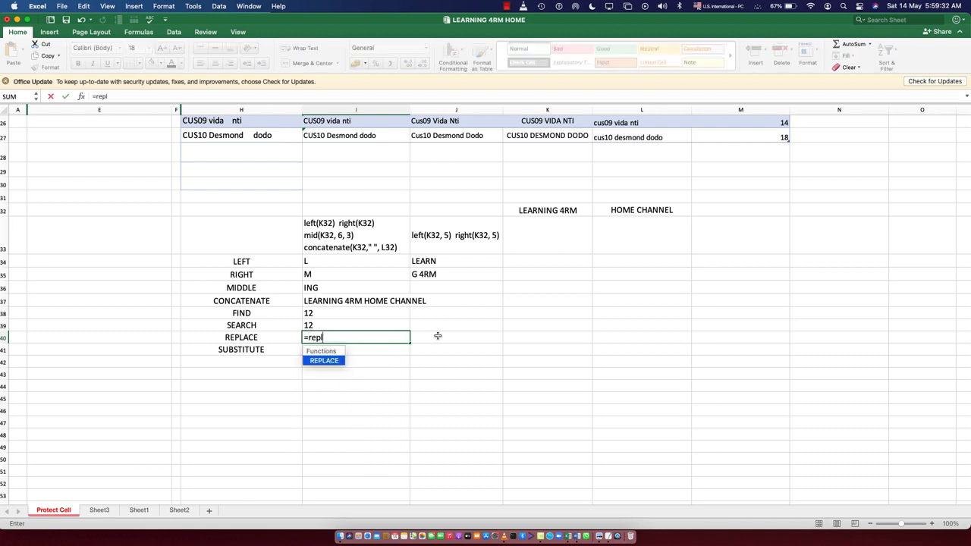
type("ace(")
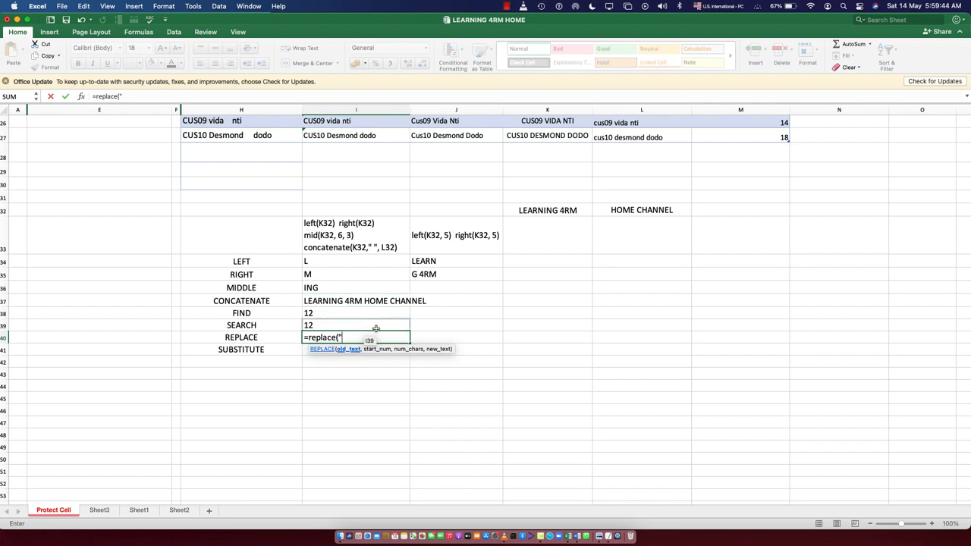
type("4RM\", 10")
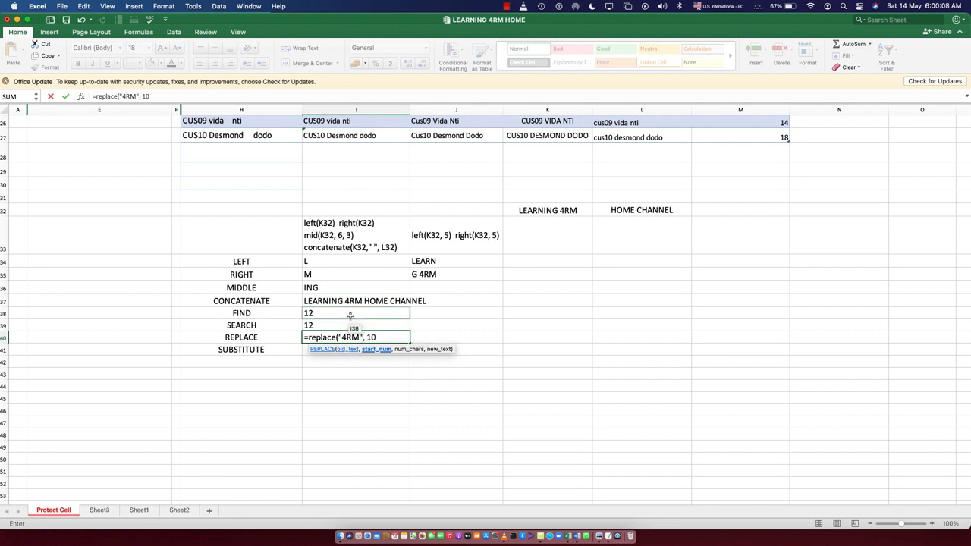
type(",3")
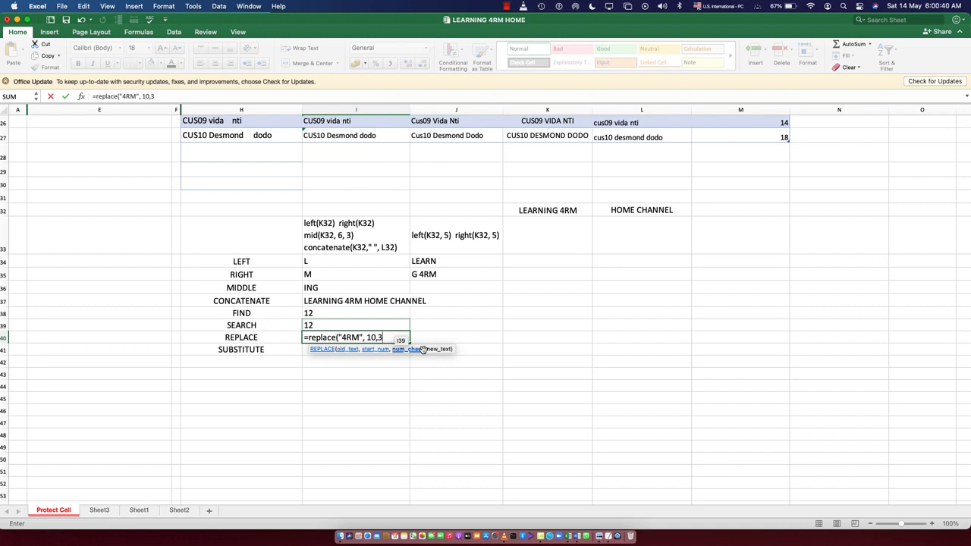
type(",\"FROM\"")
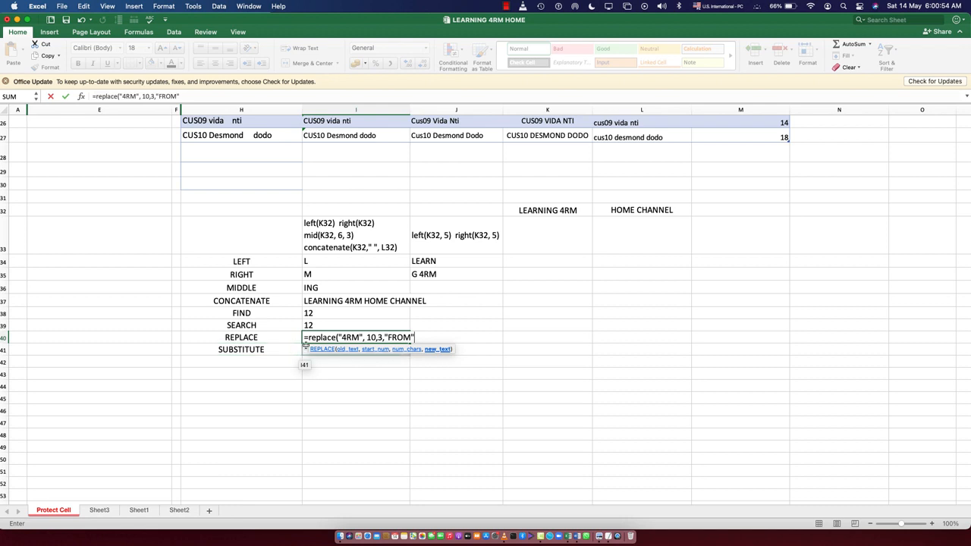
left_click_drag(309, 336, 430, 338)
left_click(429, 339)
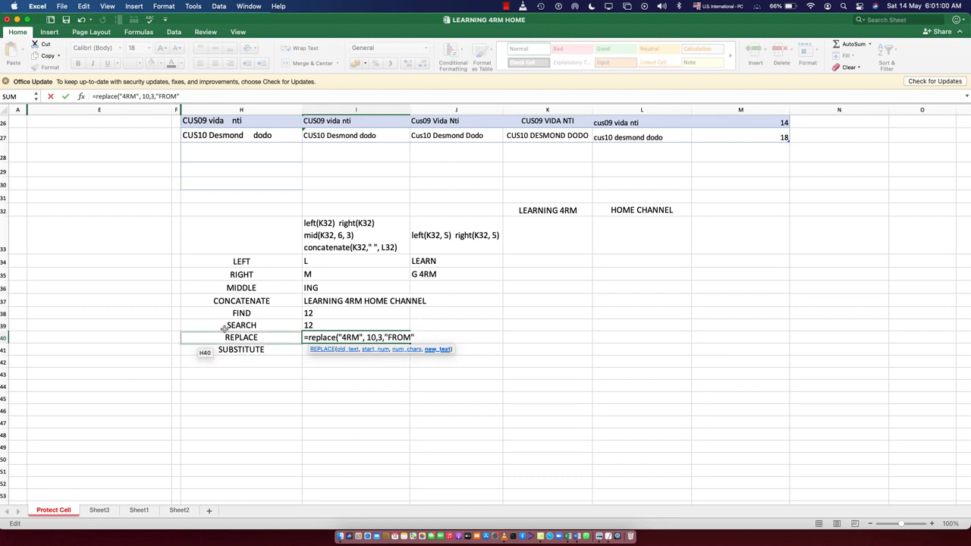
key("Return")
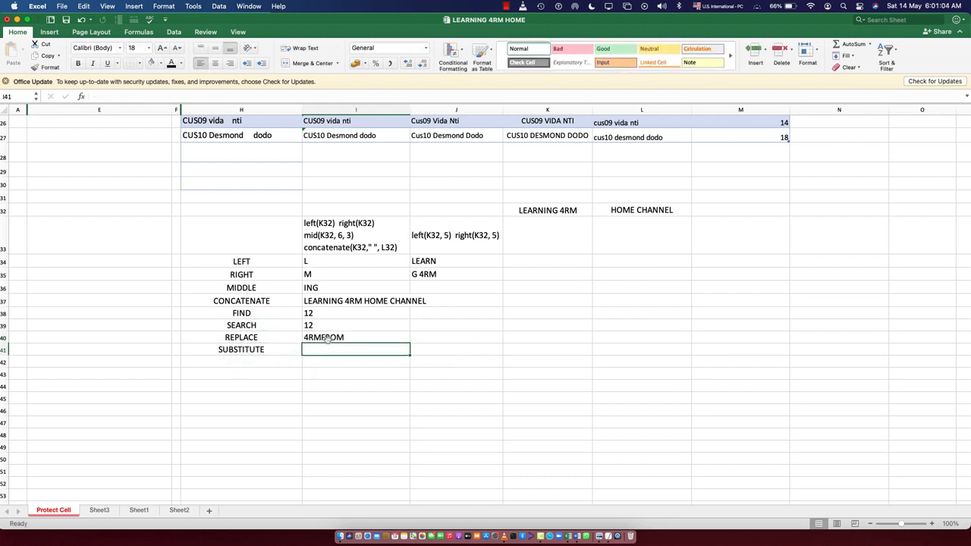
- Copy the REPLACE formula text from I40 and paste it into cell E40
left_click(148, 339)
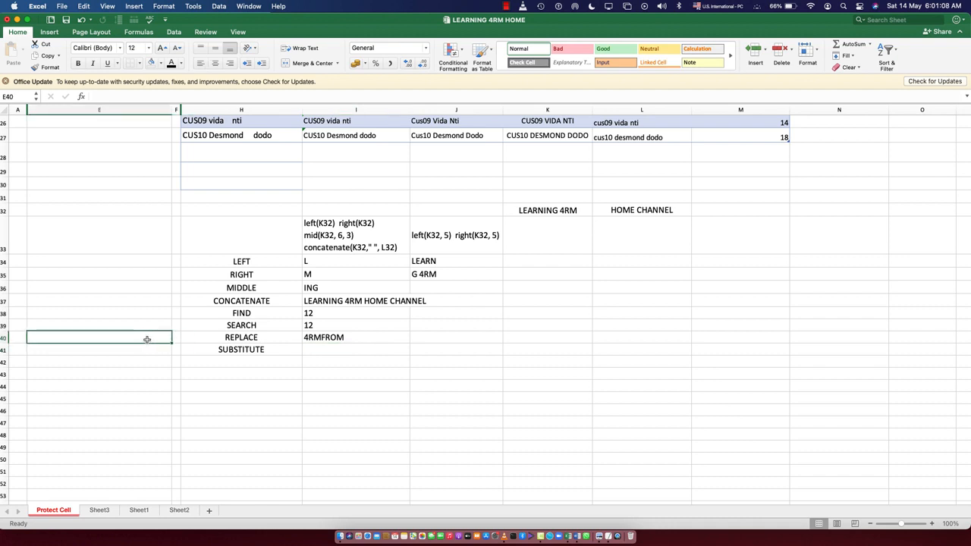
left_click(339, 337)
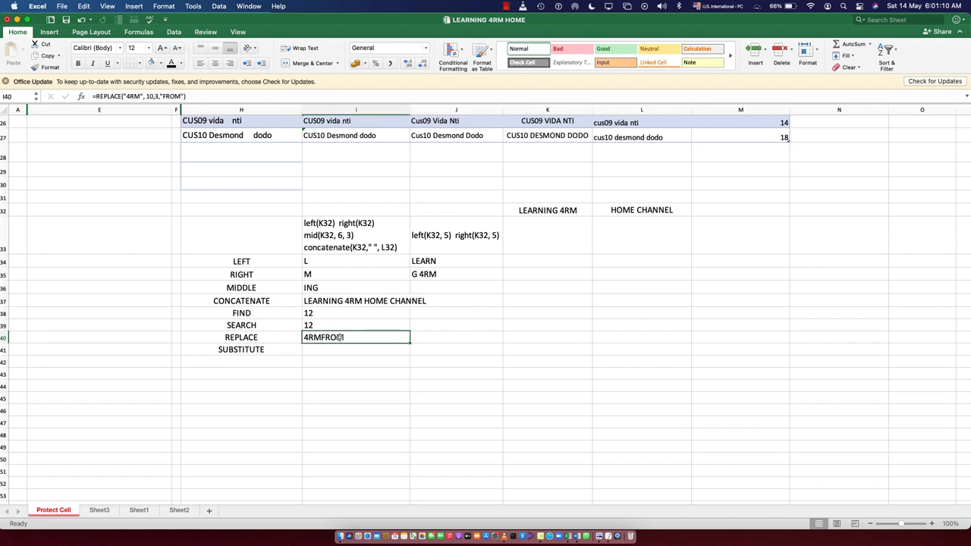
double_click(339, 337)
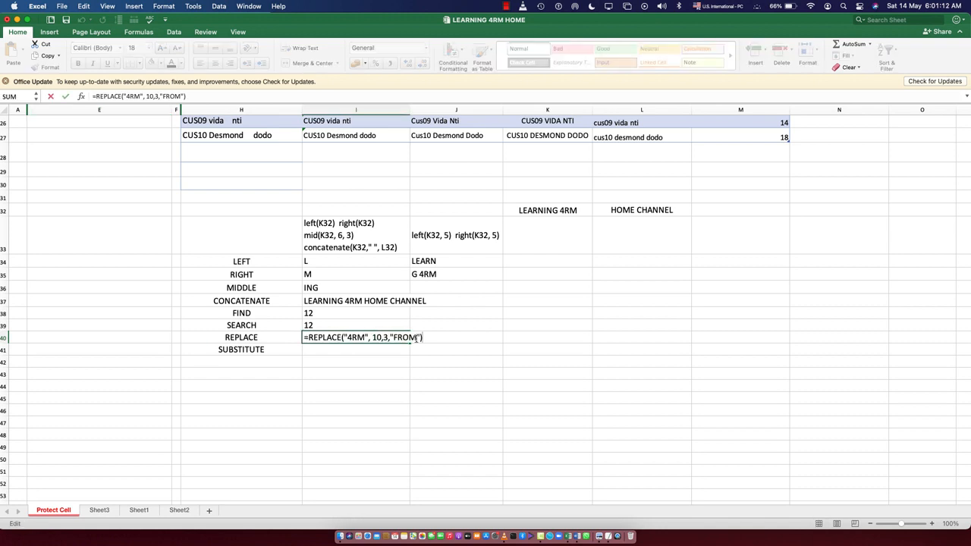
left_click_drag(421, 337, 300, 339)
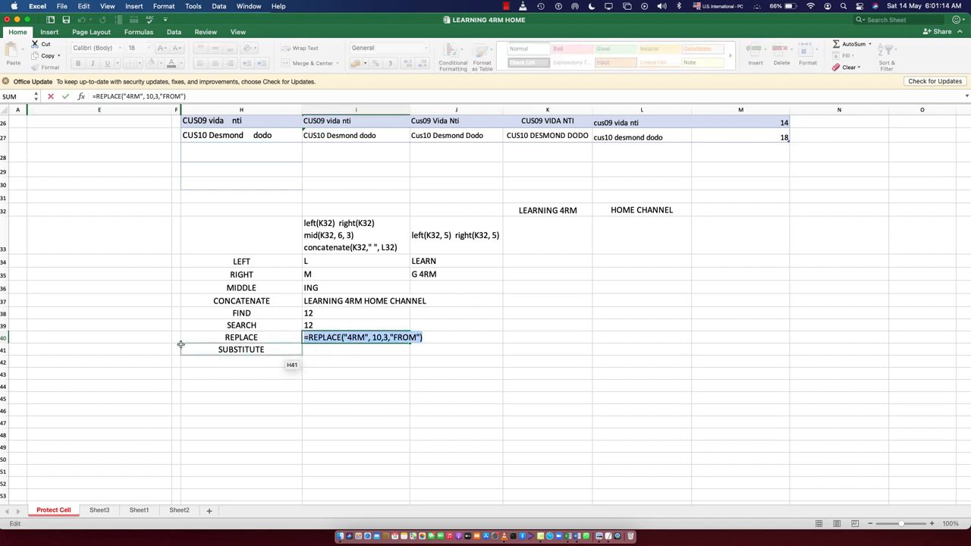
left_click(148, 337)
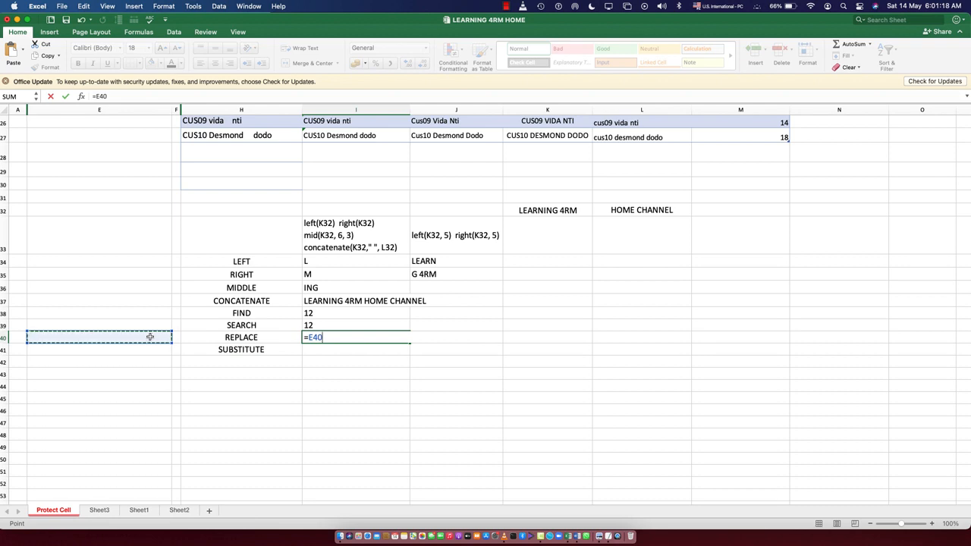
key("super+z")
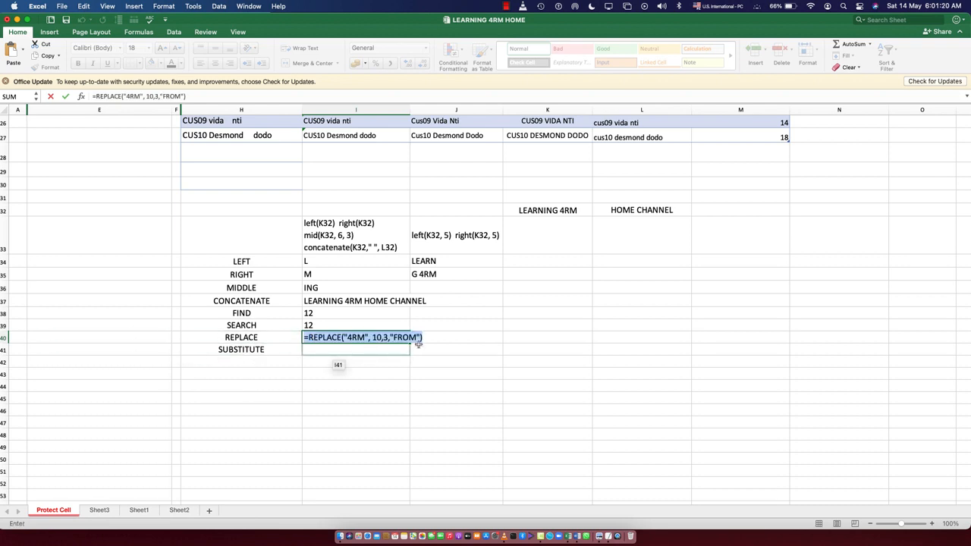
key("Return")
left_click(101, 339)
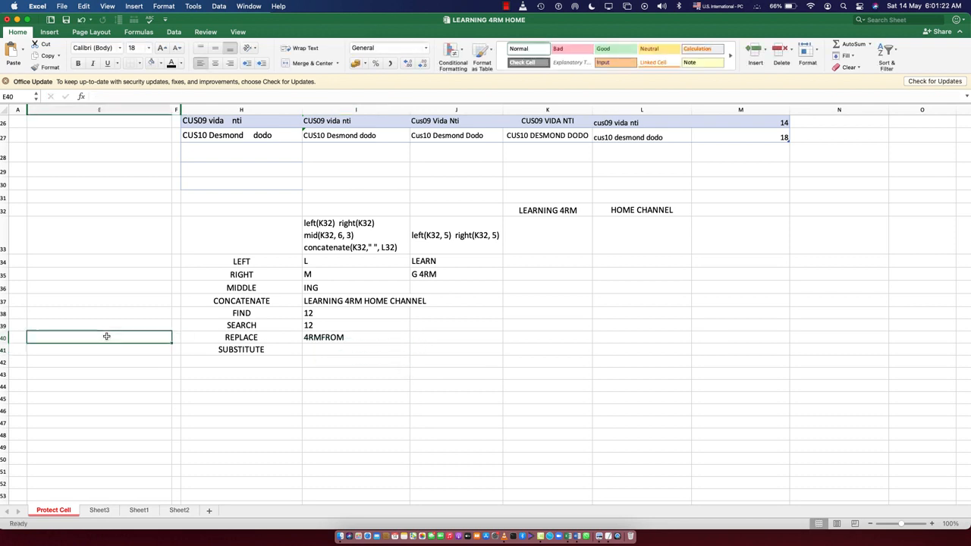
type("4RMFROM")
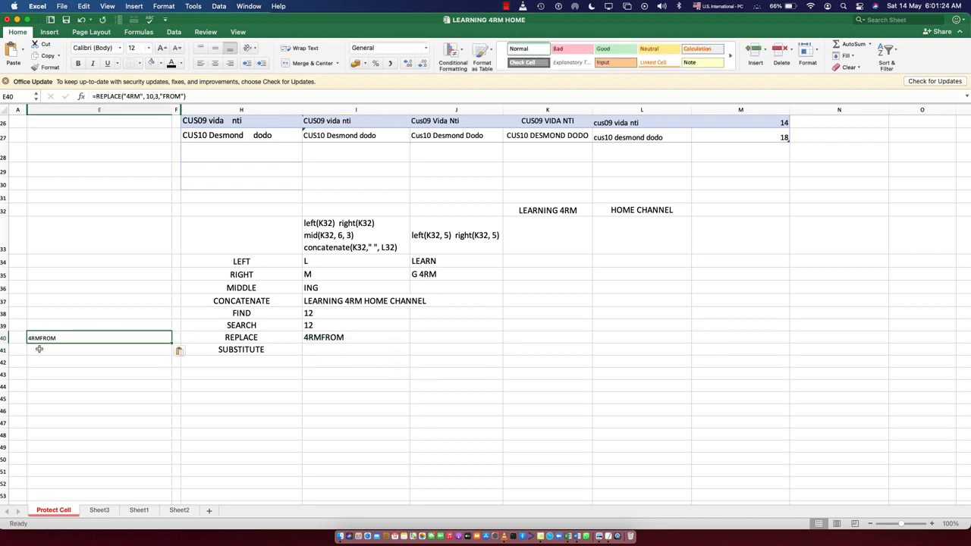
- Copy the full formula text of I40 again and paste it over E40
left_click(336, 339)
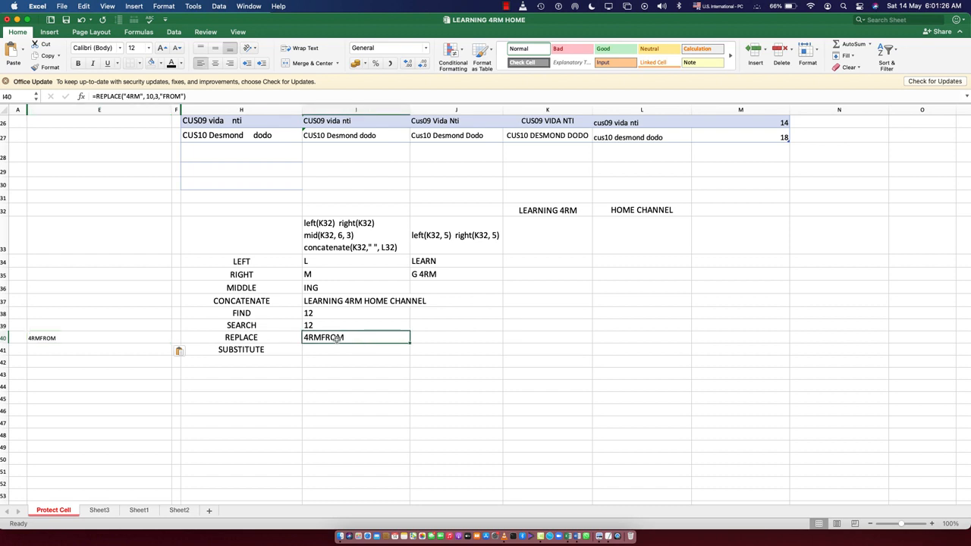
left_click_drag(196, 97, 89, 99)
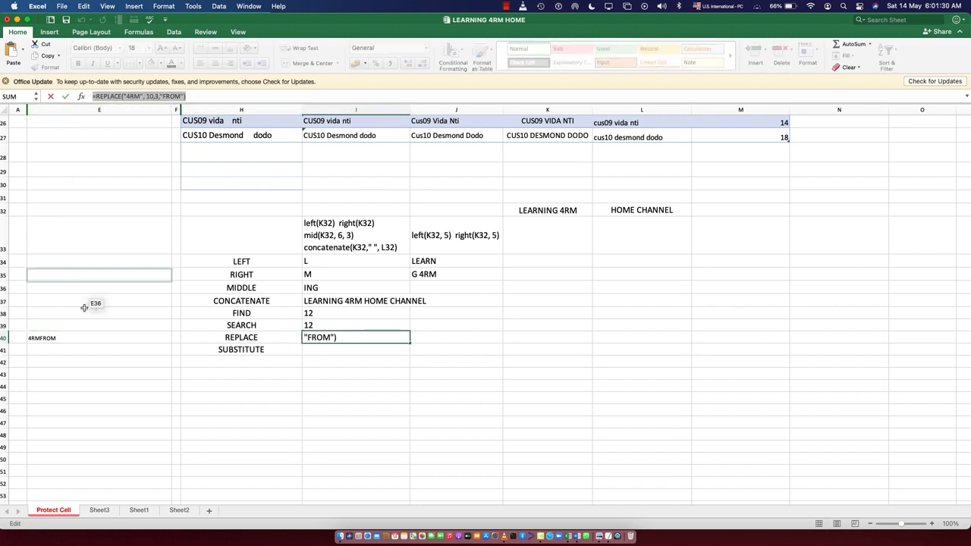
key("Return")
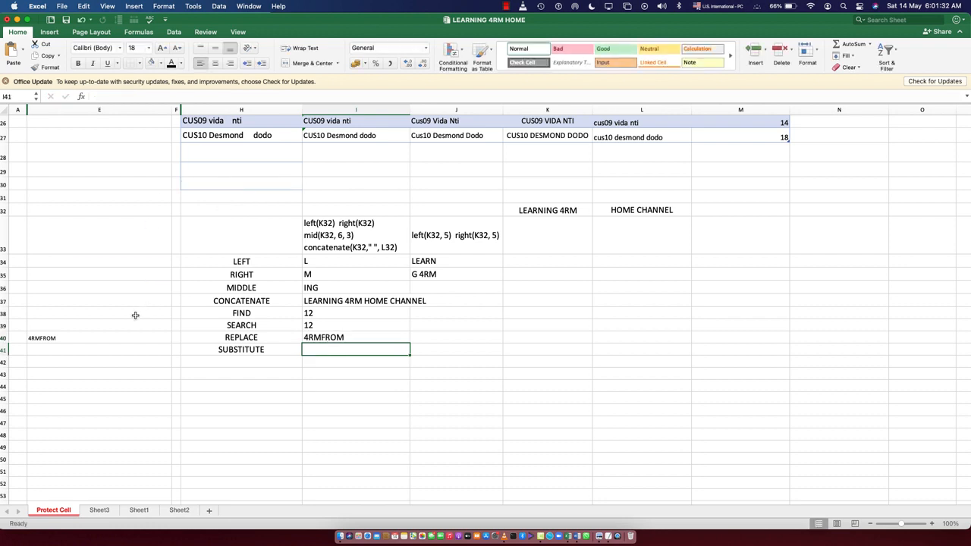
left_click(118, 339)
key("super+v")
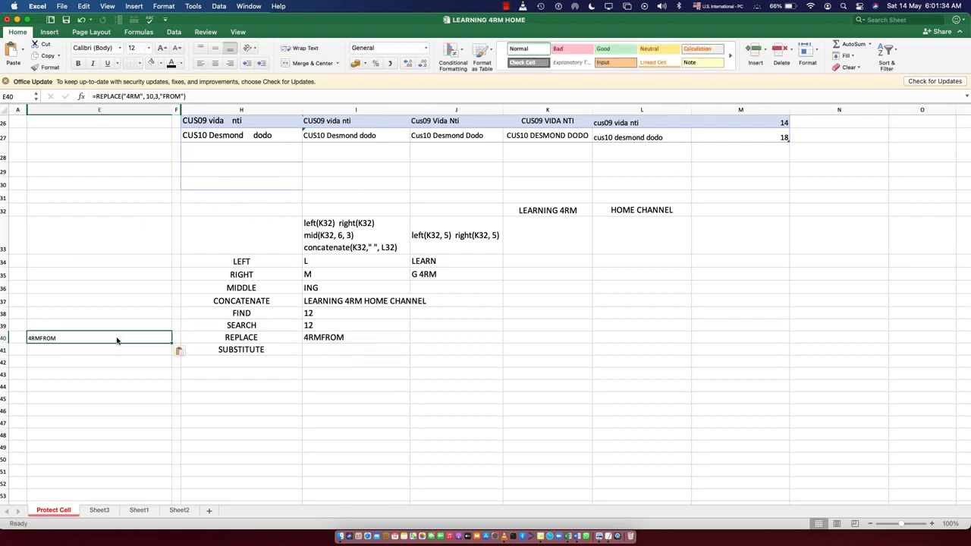
right_click(116, 338)
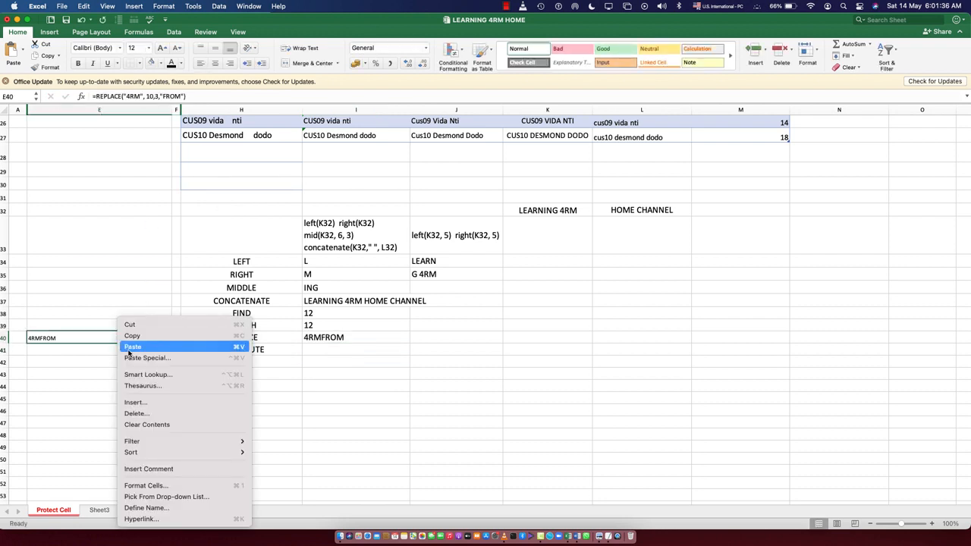
left_click(127, 351)
- Remove the leading equals sign in E40 so the REPLACE formula is kept as plain text
double_click(62, 337)
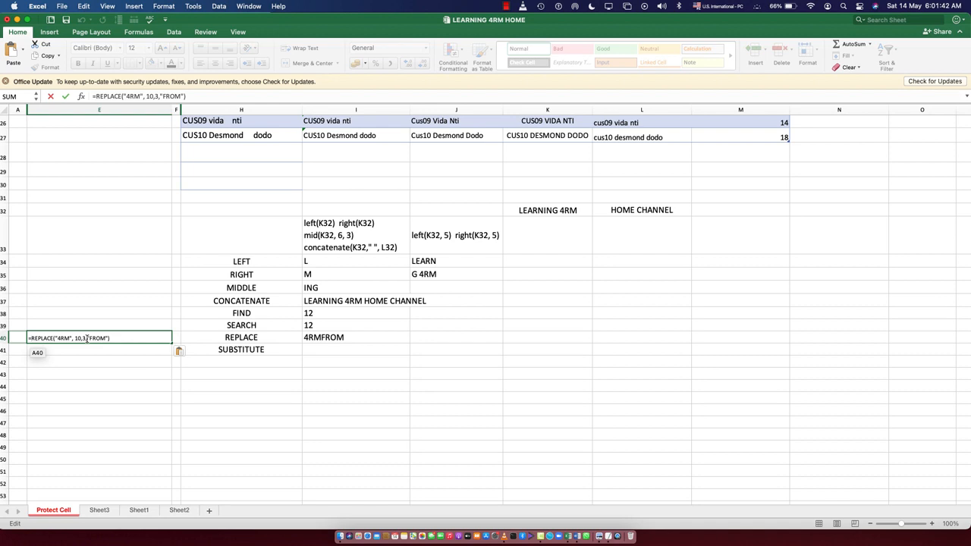
key("BackSpace")
left_click(39, 385)
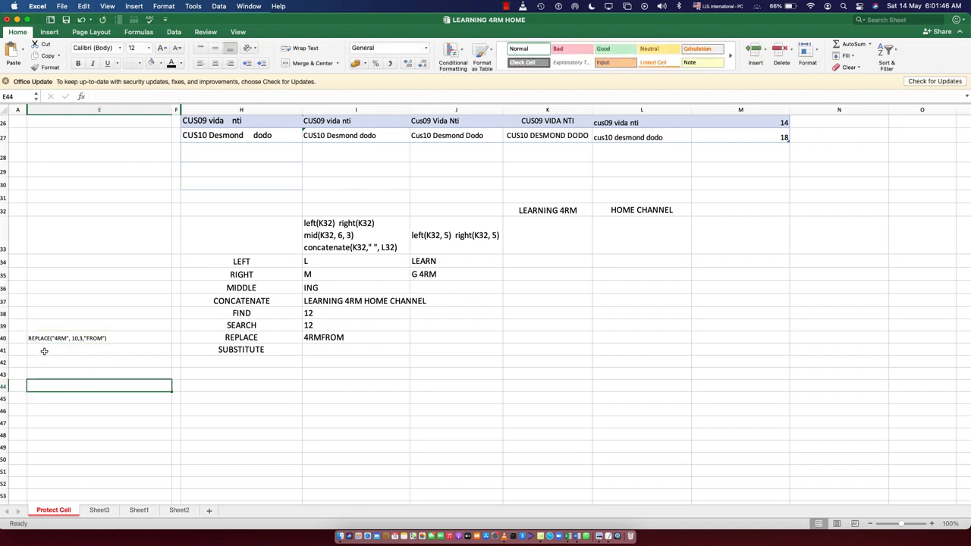
- Change the old text argument of the REPLACE formula in I40 from "4RM" to cell I37
left_click(357, 337)
double_click(356, 337)
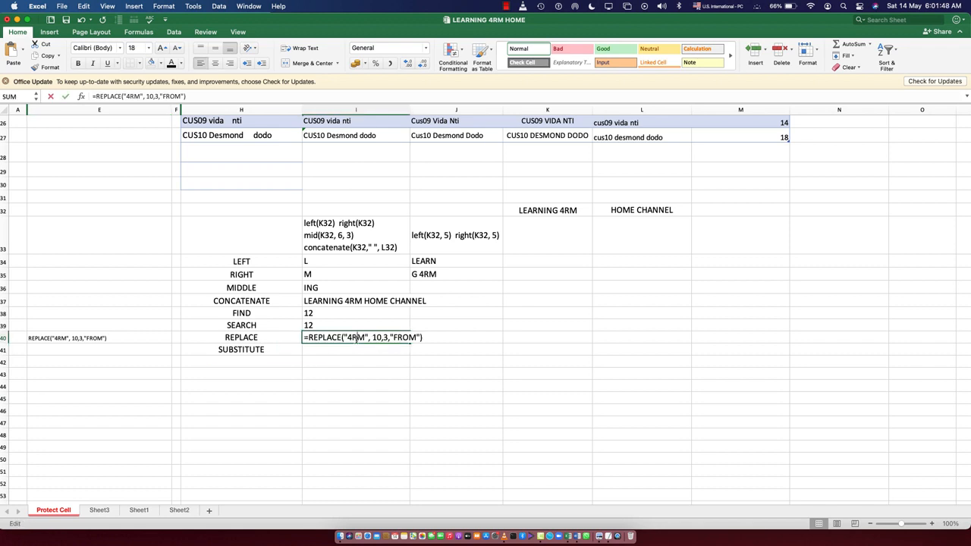
left_click(364, 336)
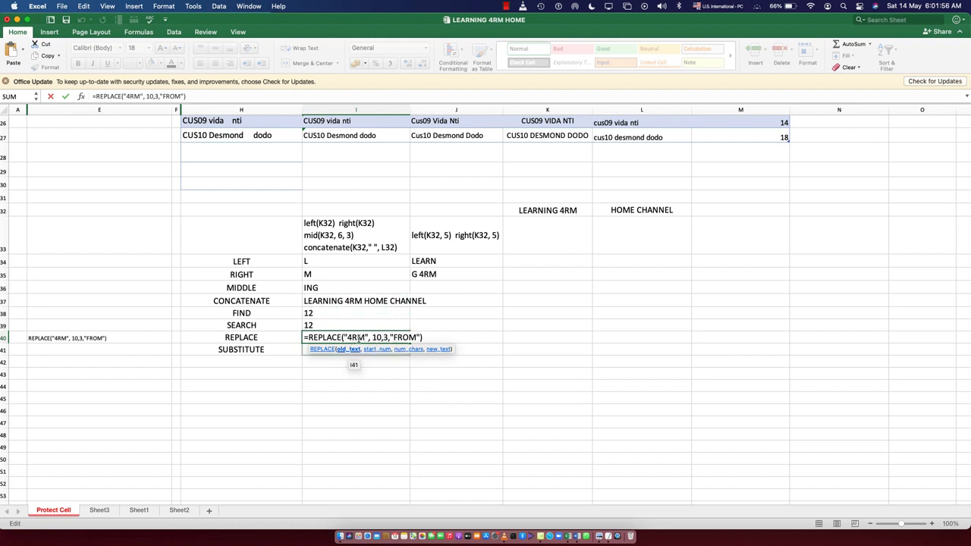
double_click(359, 337)
key("BackSpace")
key("BackSpace")
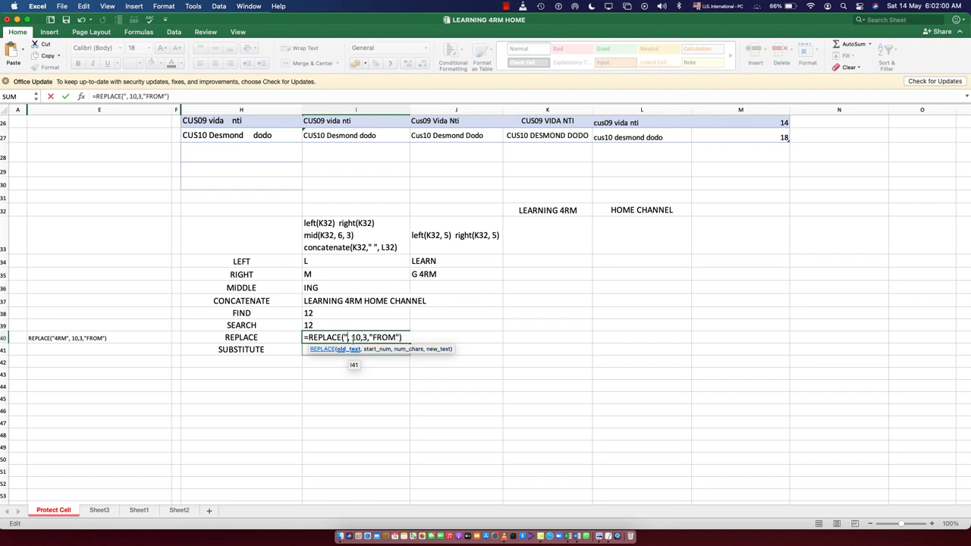
key("BackSpace")
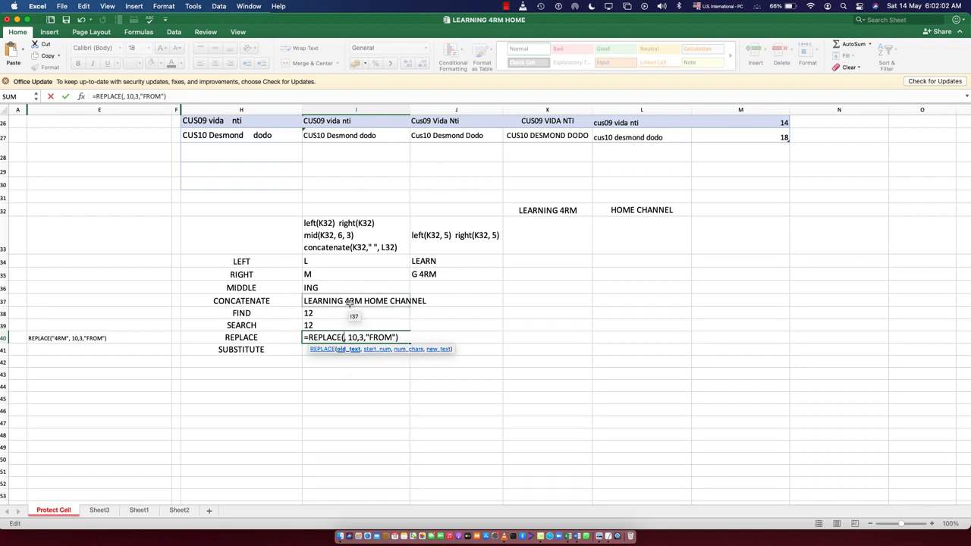
left_click(349, 301)
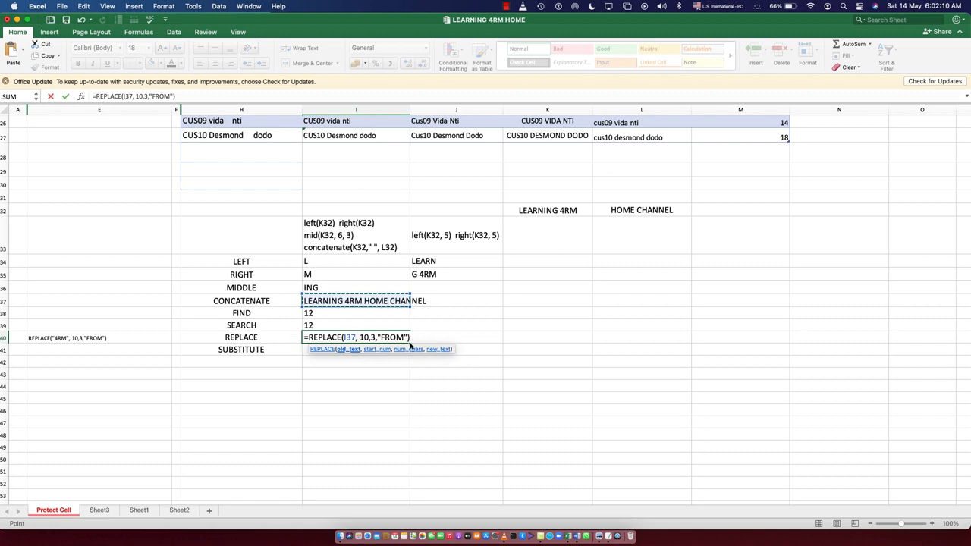
key("Return")
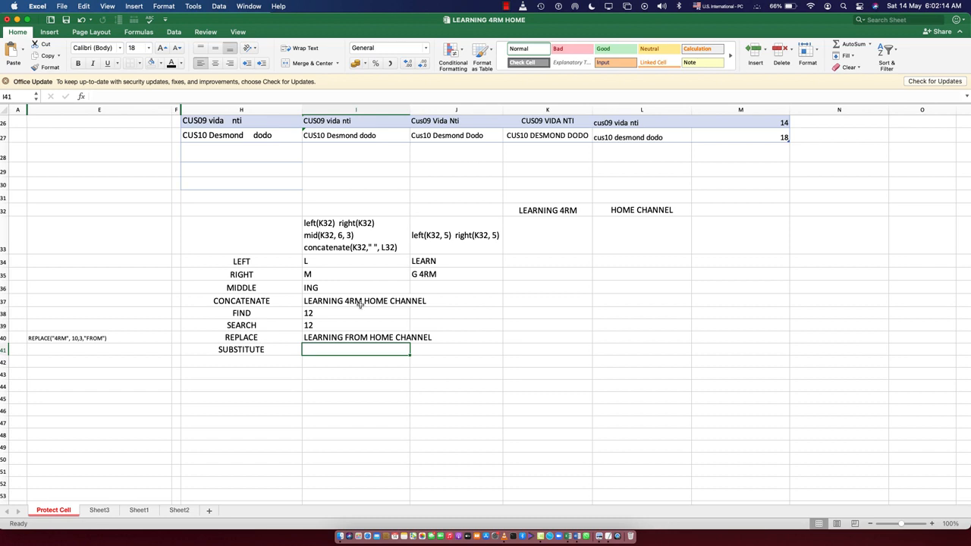
left_click(356, 337)
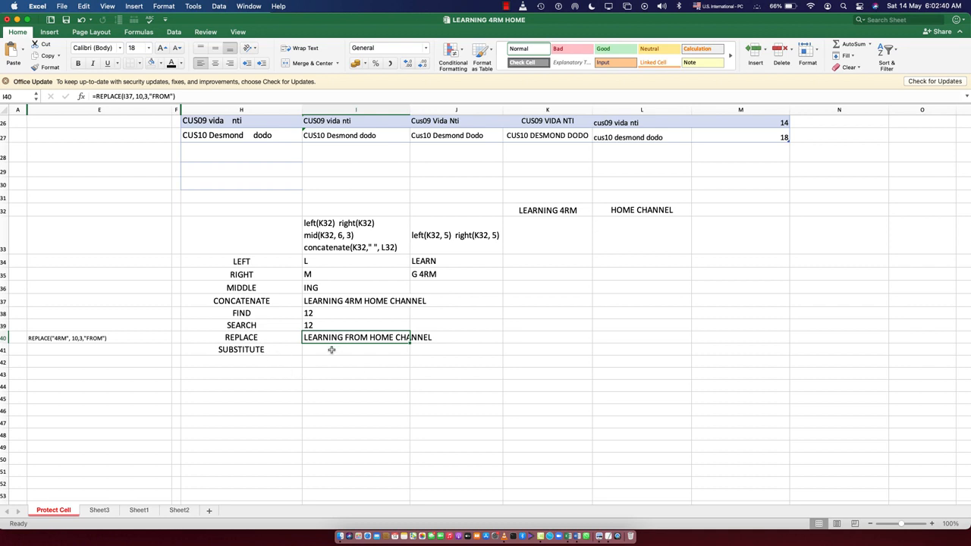
- Change the first argument of the REPLACE syntax note in E40 from "4RM" to I37
left_click(331, 349)
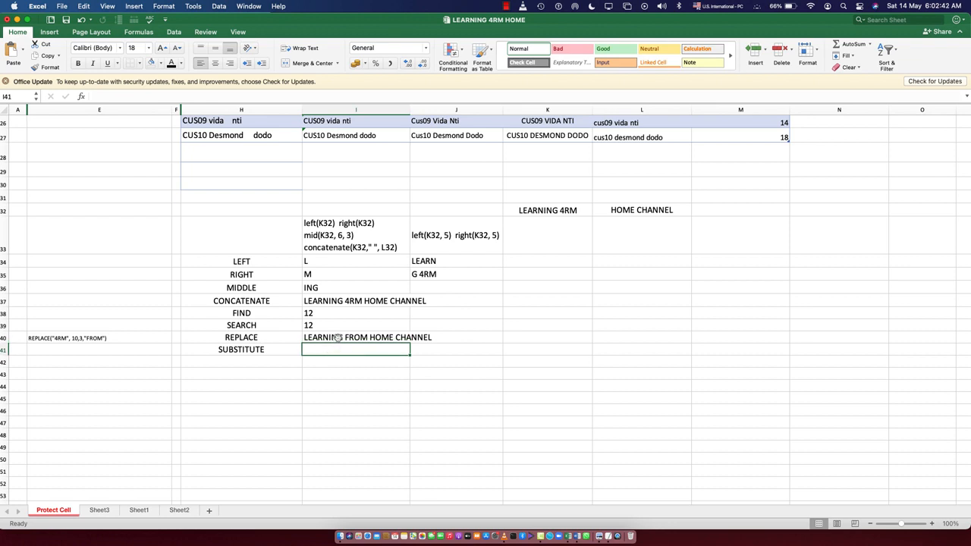
left_click(337, 337)
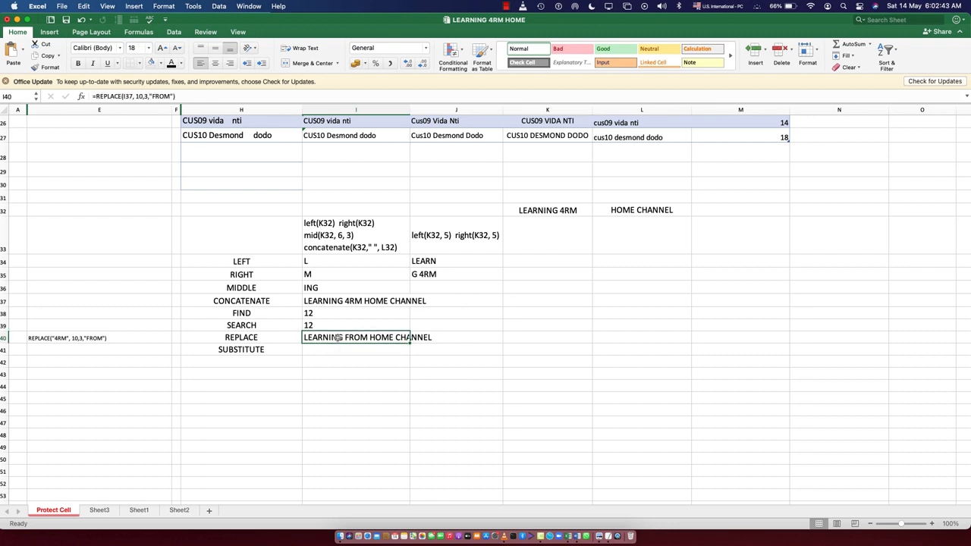
double_click(63, 338)
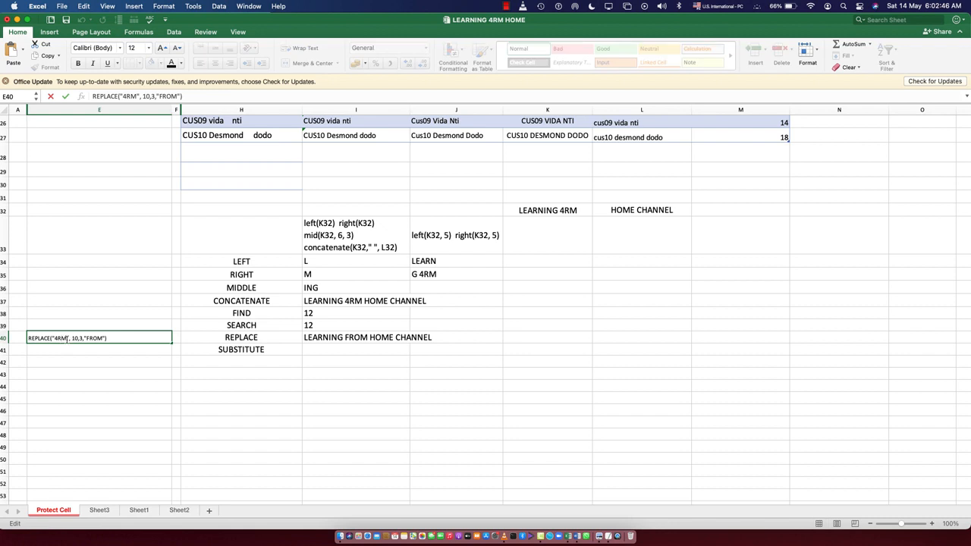
left_click_drag(69, 339, 52, 338)
key("BackSpace")
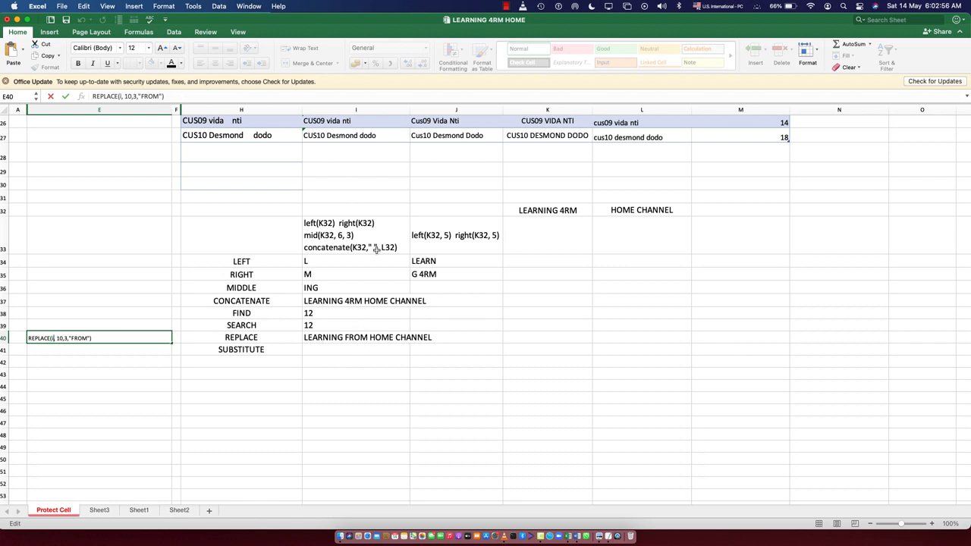
type("I37")
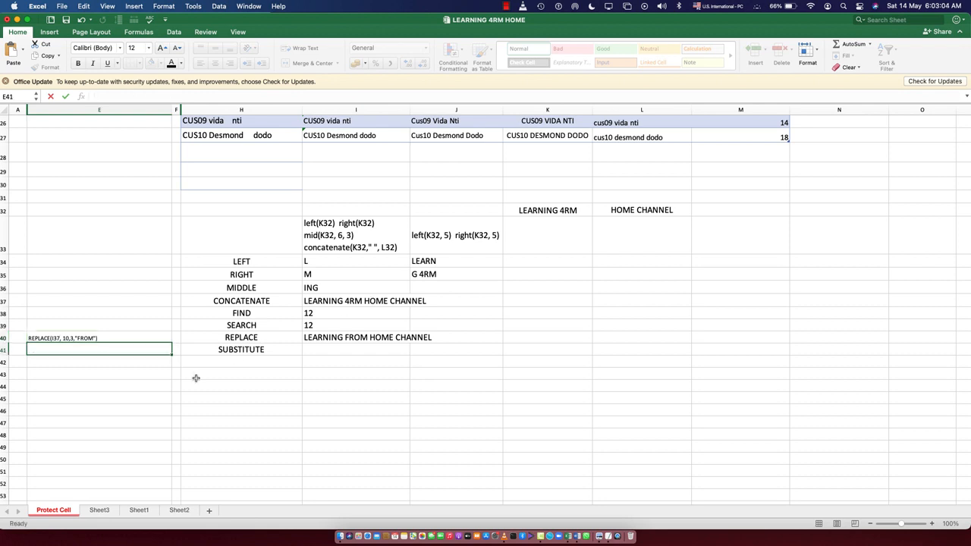
key("Return")
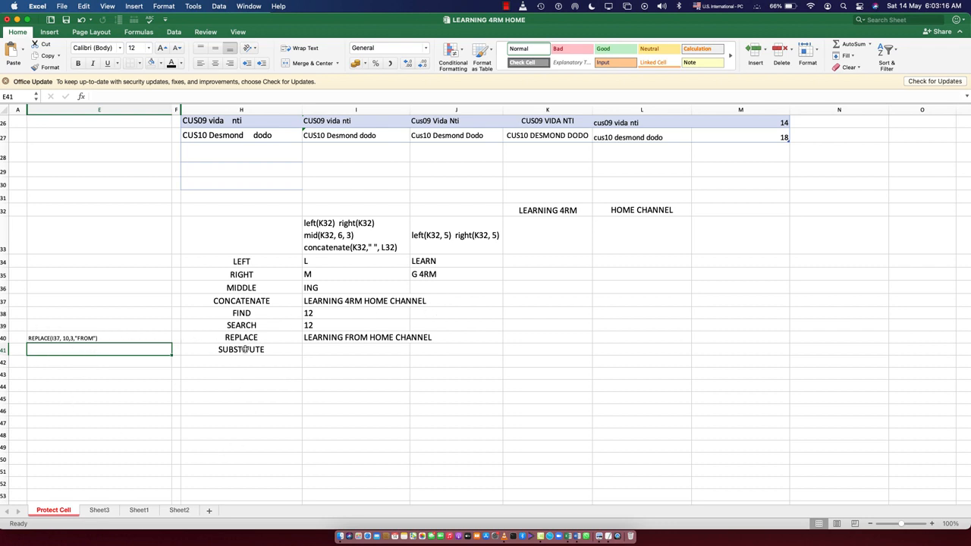
- Start a SUBSTITUTE formula in I41 with cell I37 as its text argument
left_click(331, 349)
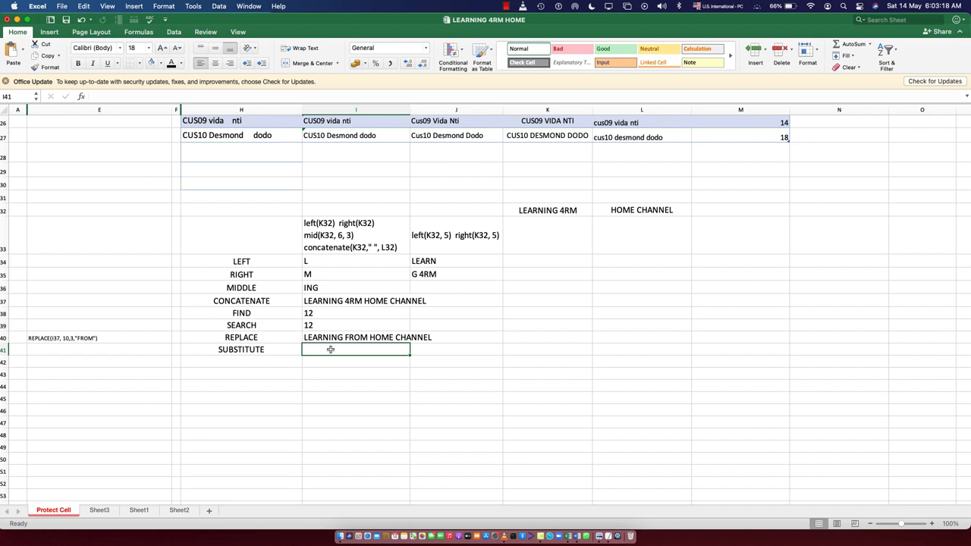
double_click(331, 350)
type("=sub")
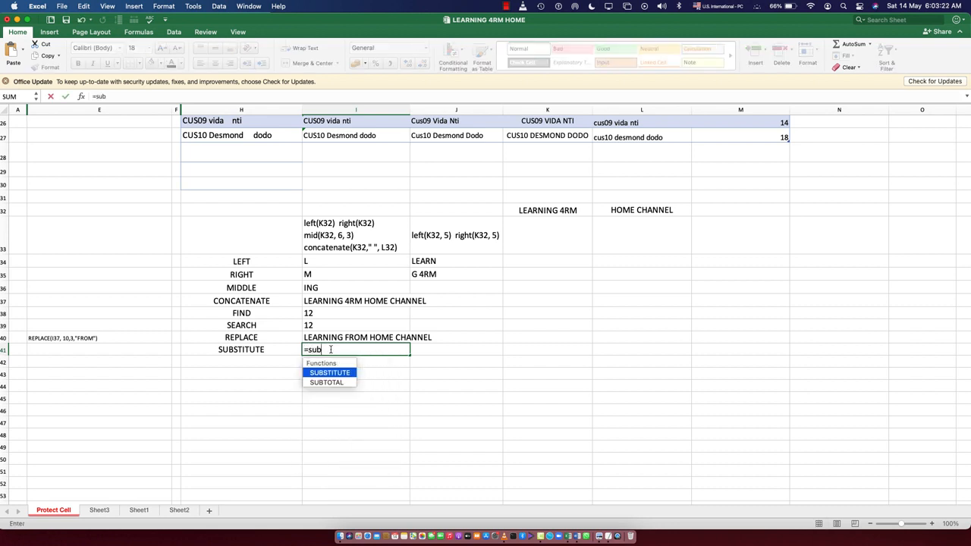
type("tite")
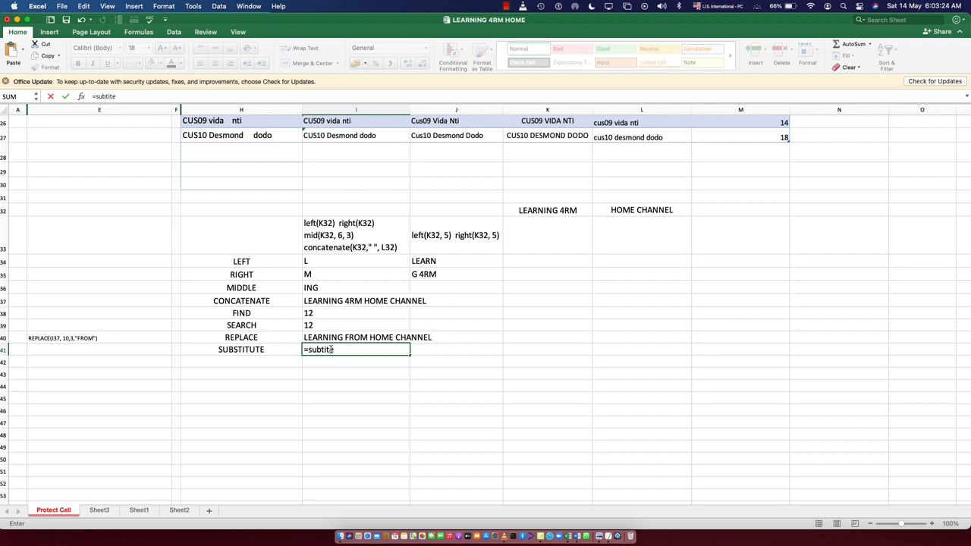
key("BackSpace")
key("BackSpace")
key("BackSpace")
key("BackSpace")
type("st")
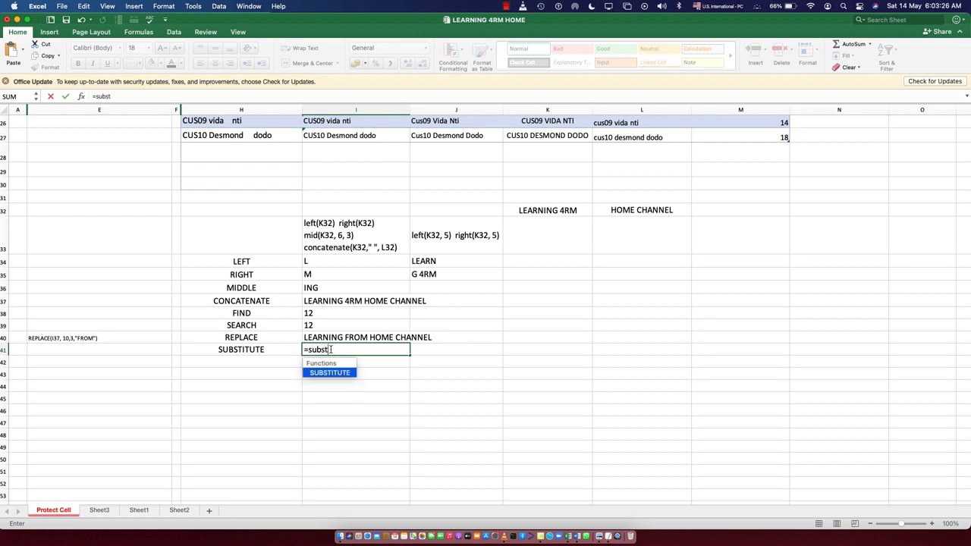
type("itute(")
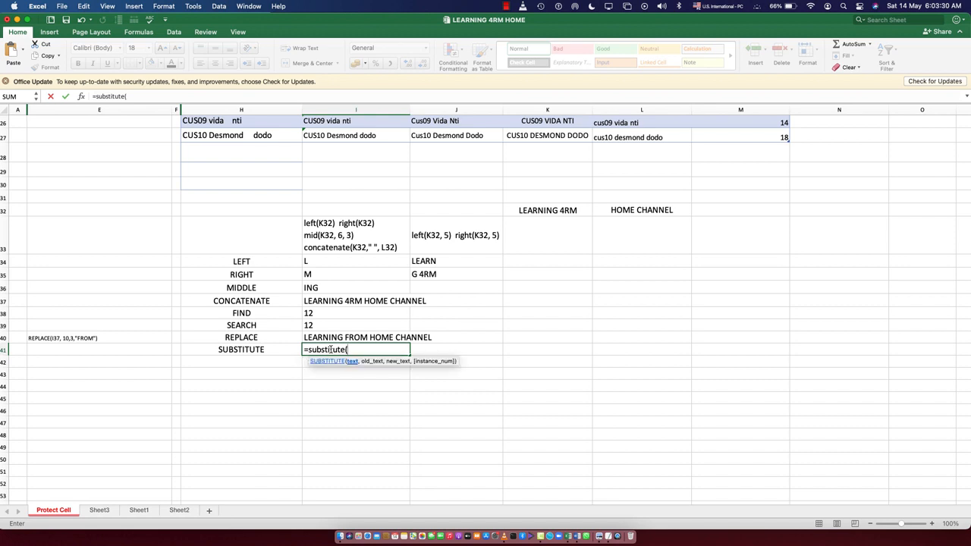
left_click(371, 300)
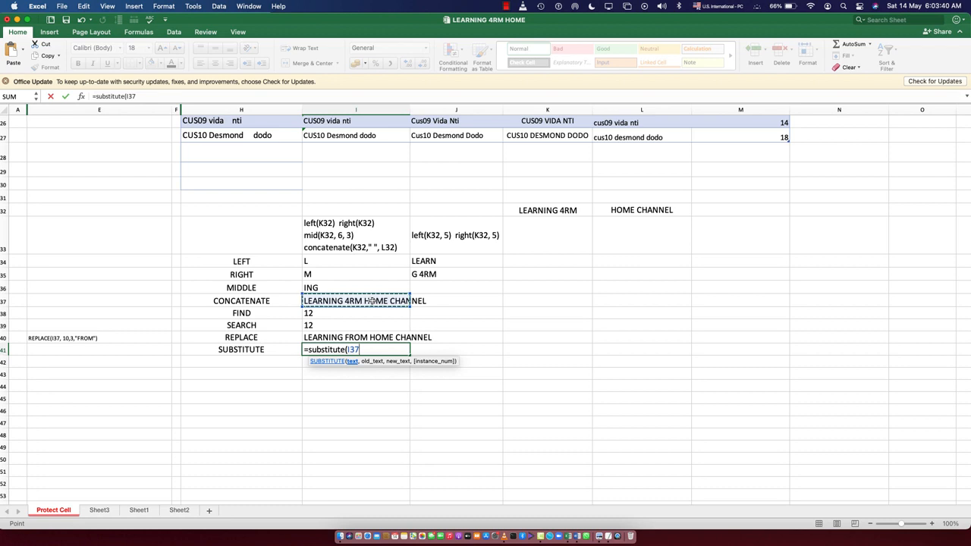
type(",")
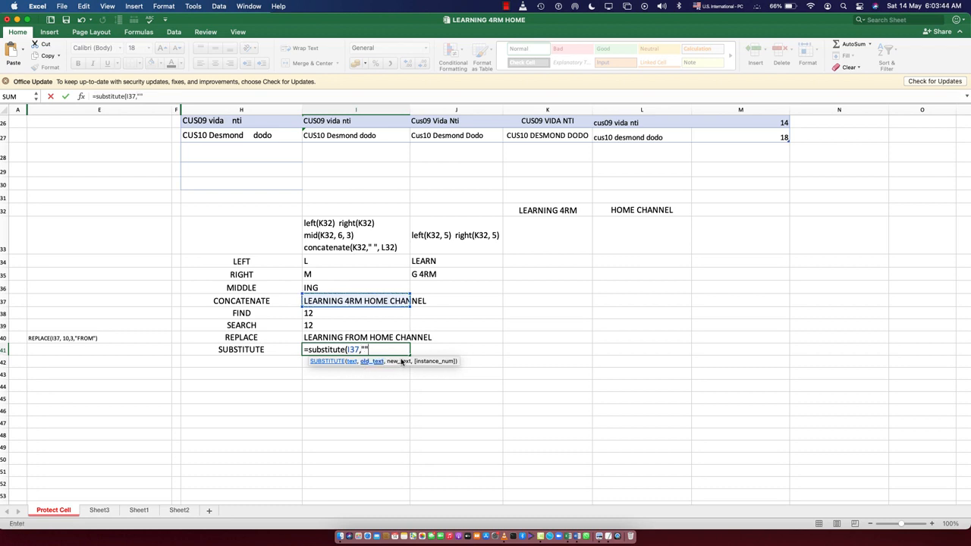
- Give the SUBSTITUTE formula in I41 the old text "4RM" and the new text "FROM"
key("Return")
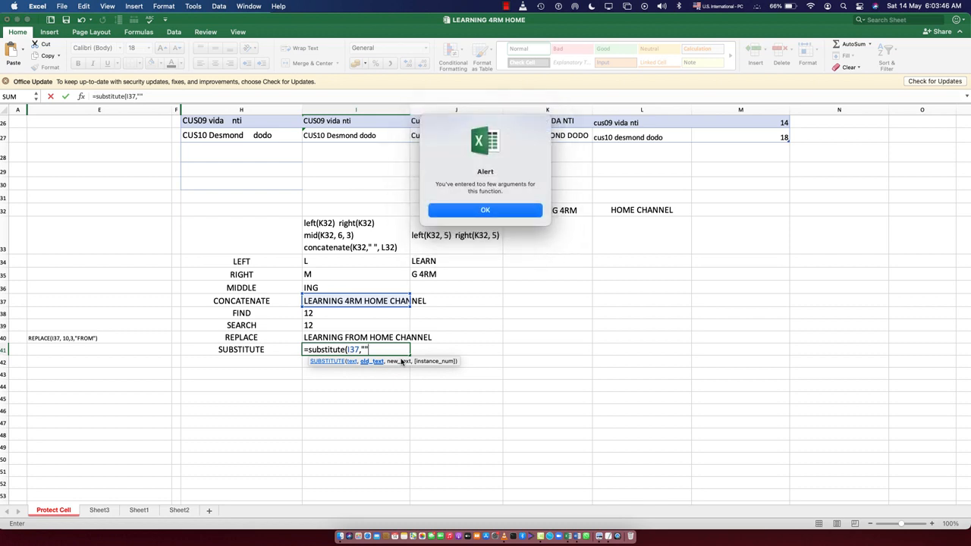
key("Return")
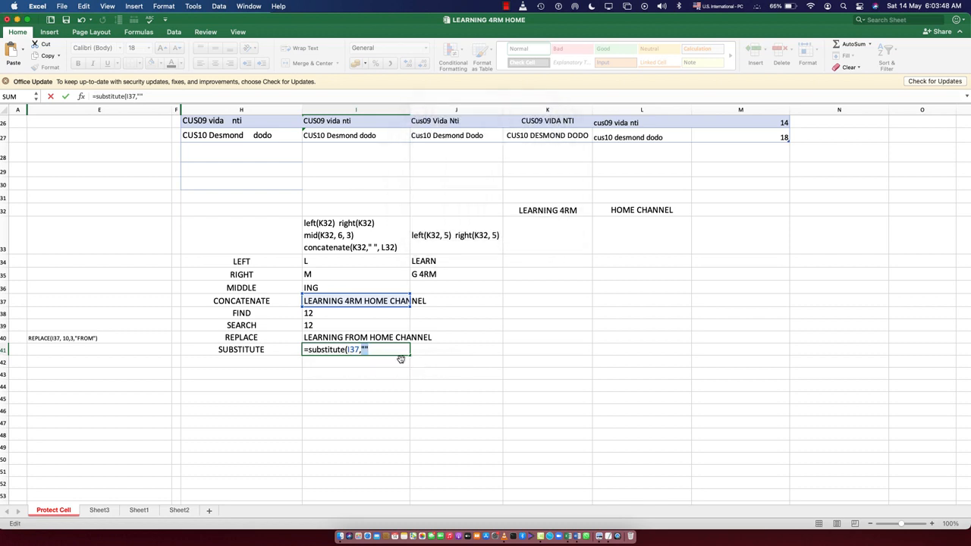
type("\"4RM")
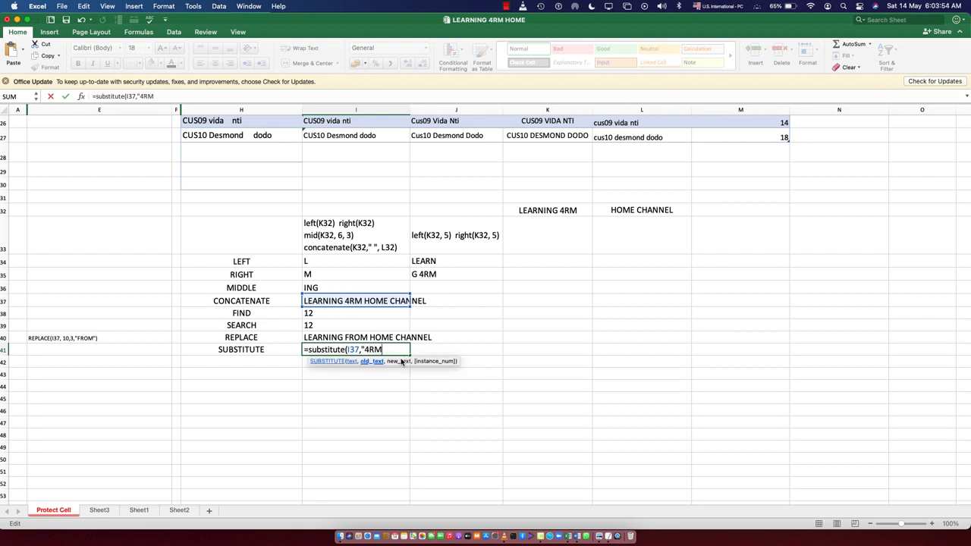
type("\", \"FROM")
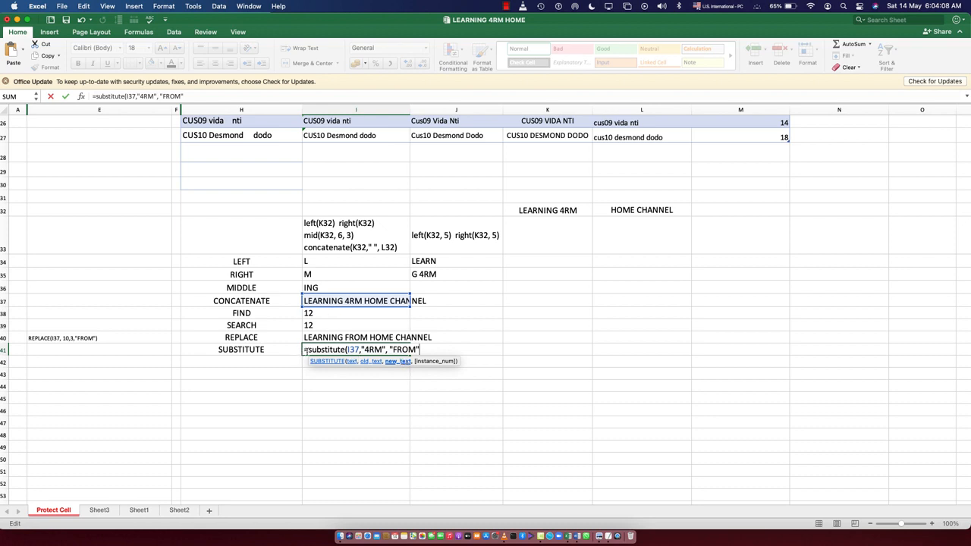
- Copy the SUBSTITUTE formula text without its equals sign, commit the formula in I41, and paste the text into E41
left_click_drag(308, 349, 431, 355)
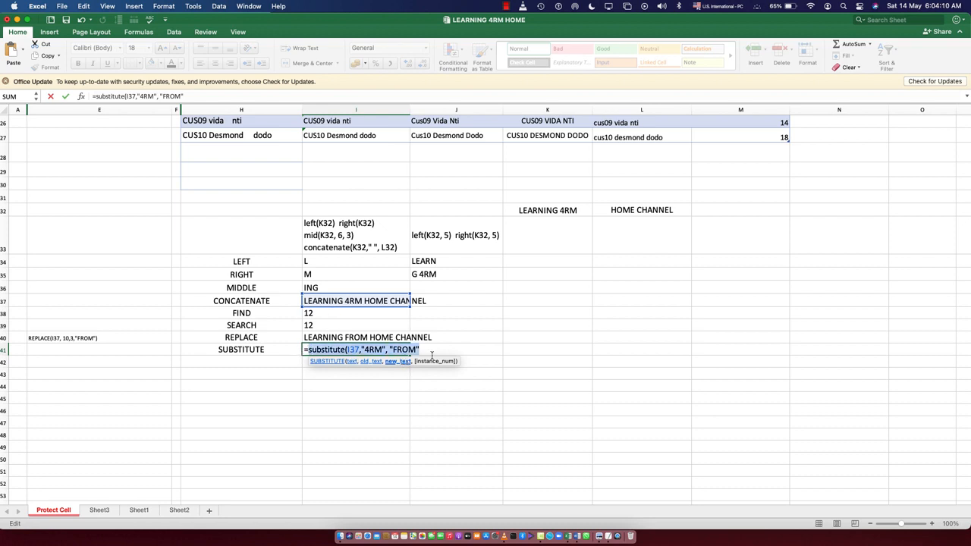
left_click(431, 355)
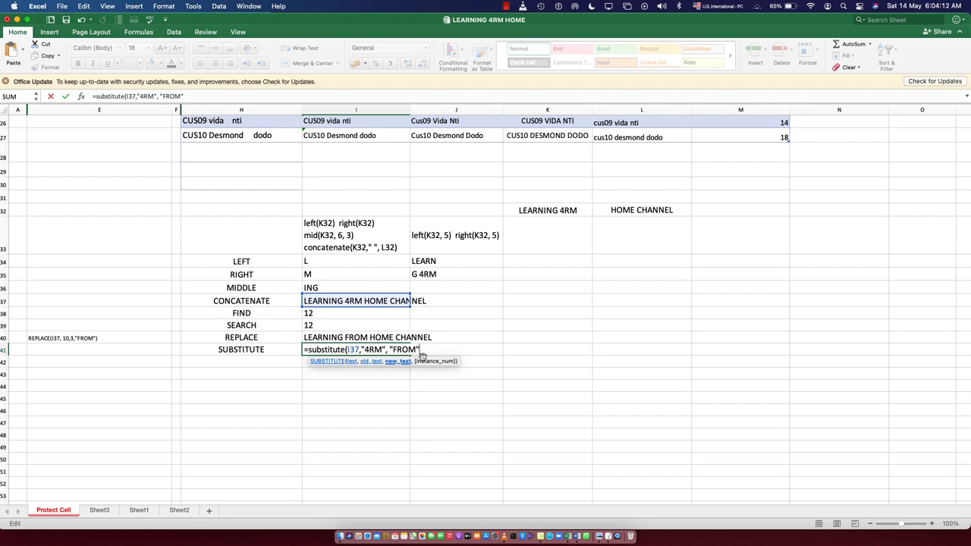
left_click_drag(421, 349, 313, 350)
key("super+c")
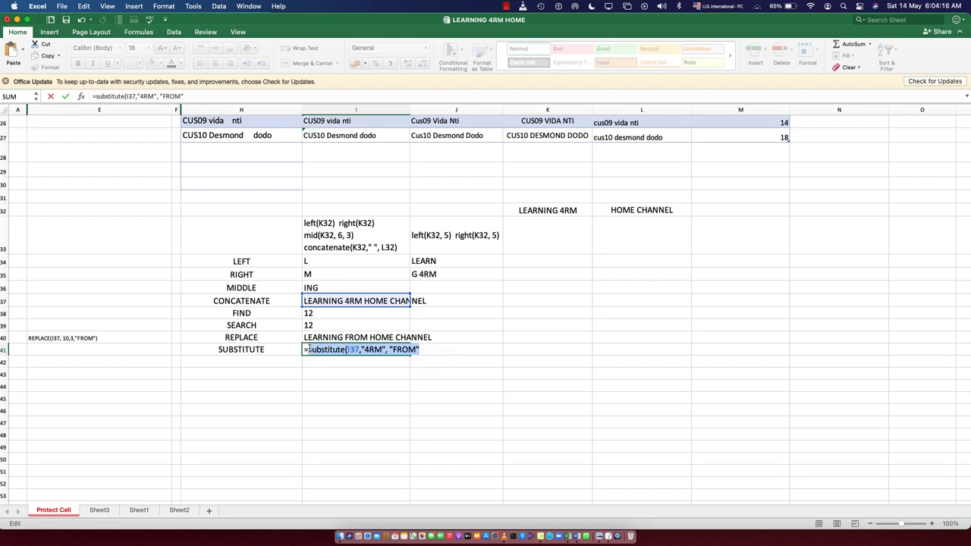
left_click(425, 350)
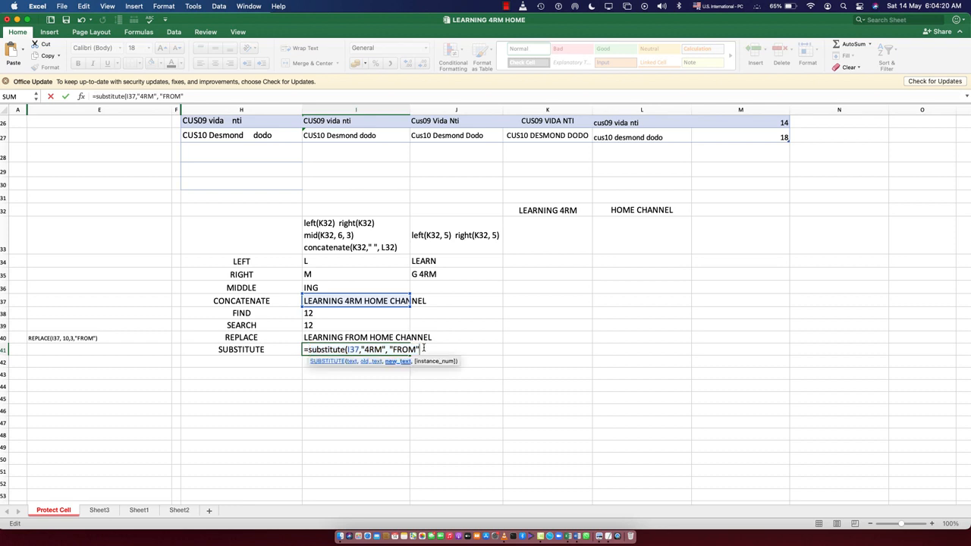
key("Return")
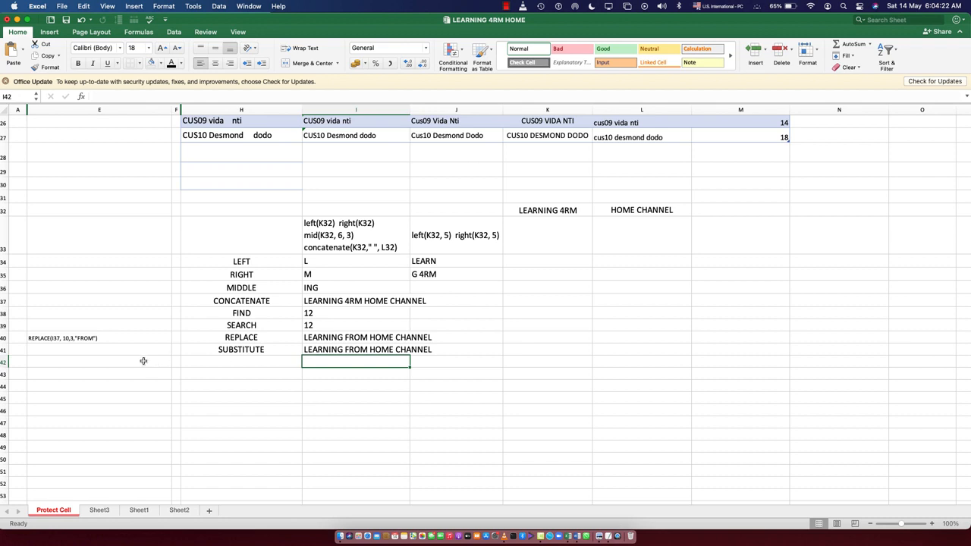
left_click(92, 350)
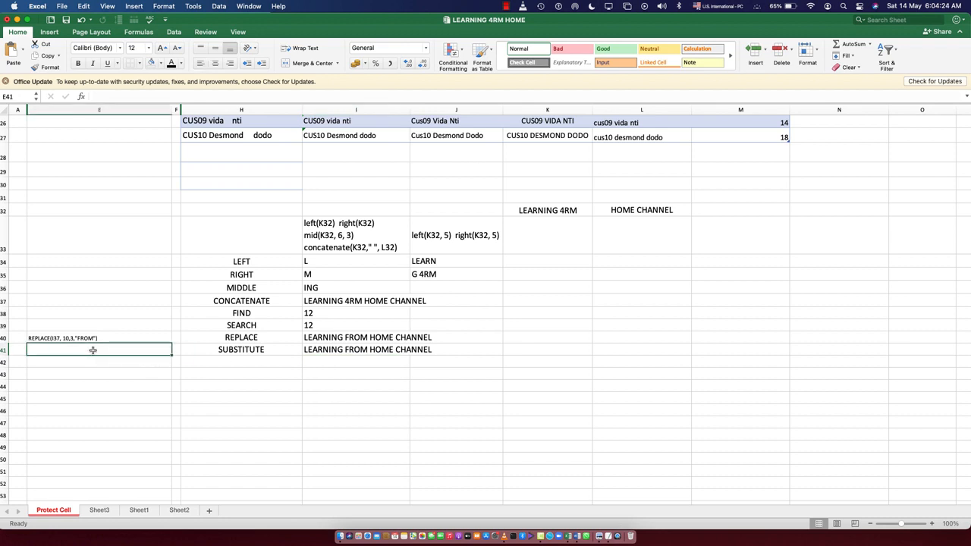
key("super+v")
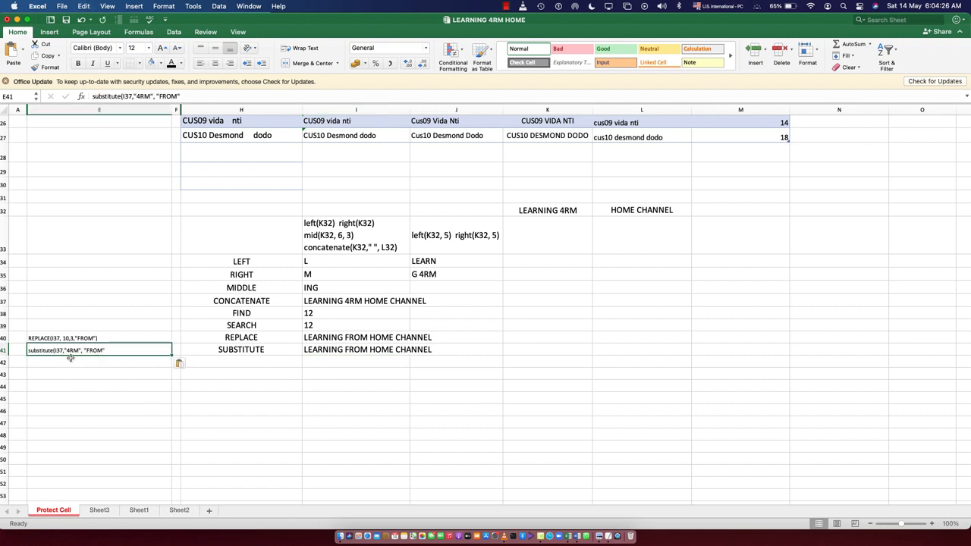
- Increase the font size of the syntax notes in E40 and E41 to 16
left_click_drag(60, 338, 73, 350)
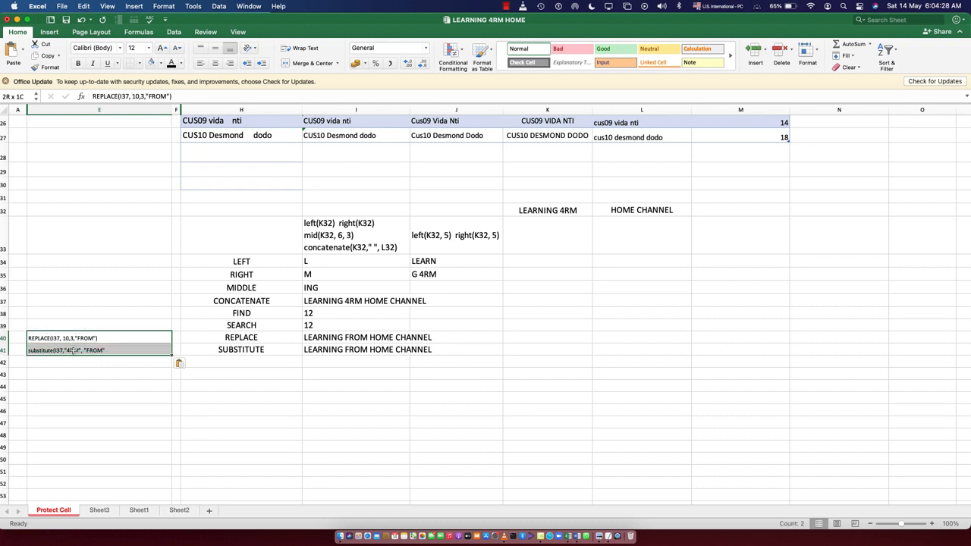
left_click(159, 47)
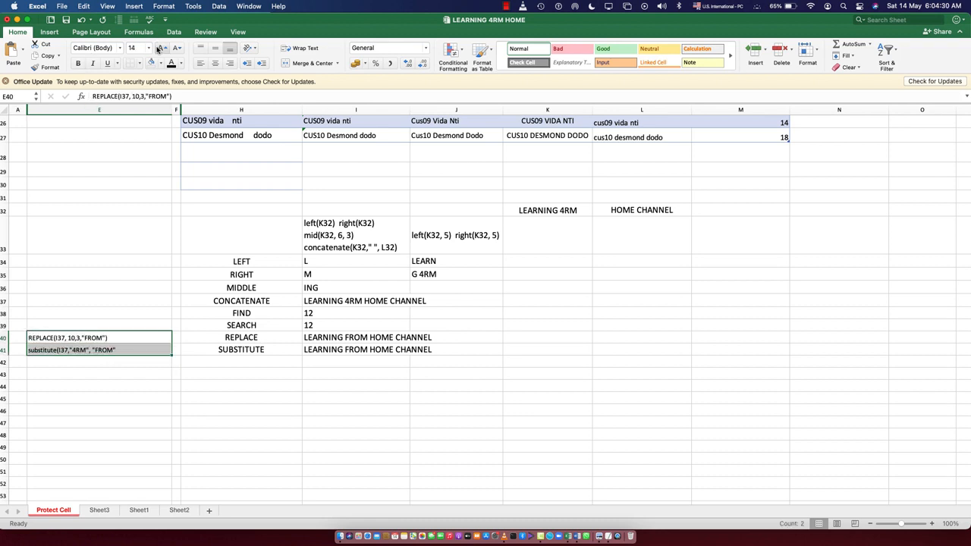
key("super+z")
left_click(98, 392)
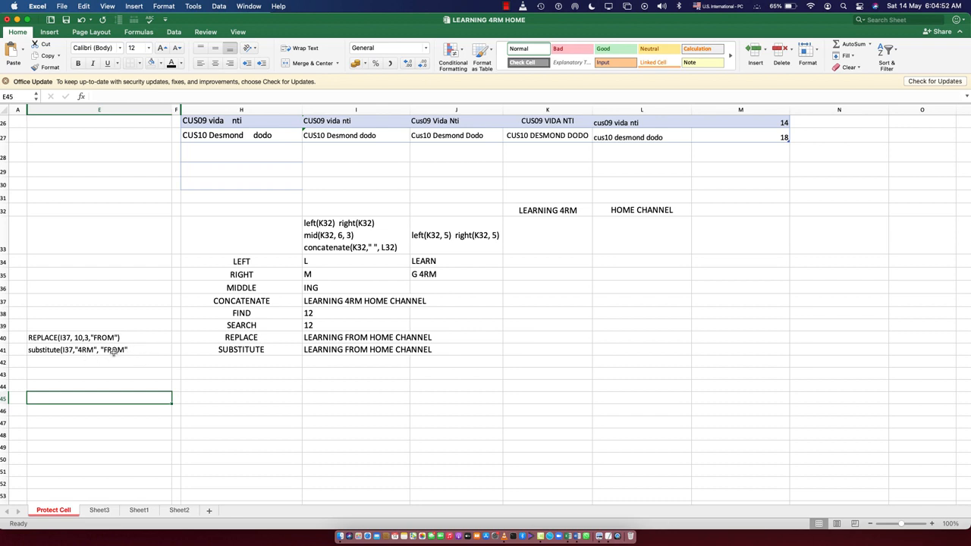
left_click(115, 350)
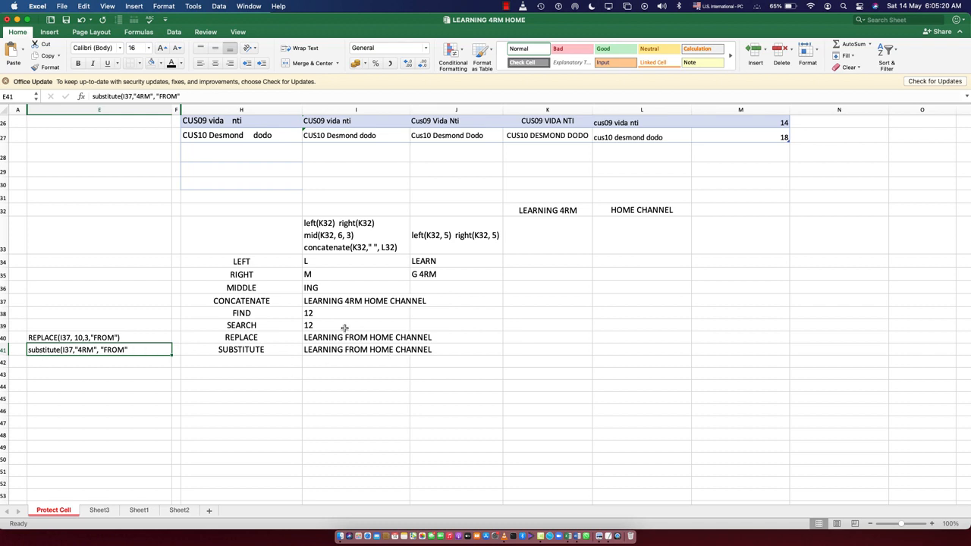
left_click(241, 313)
left_click(244, 328)
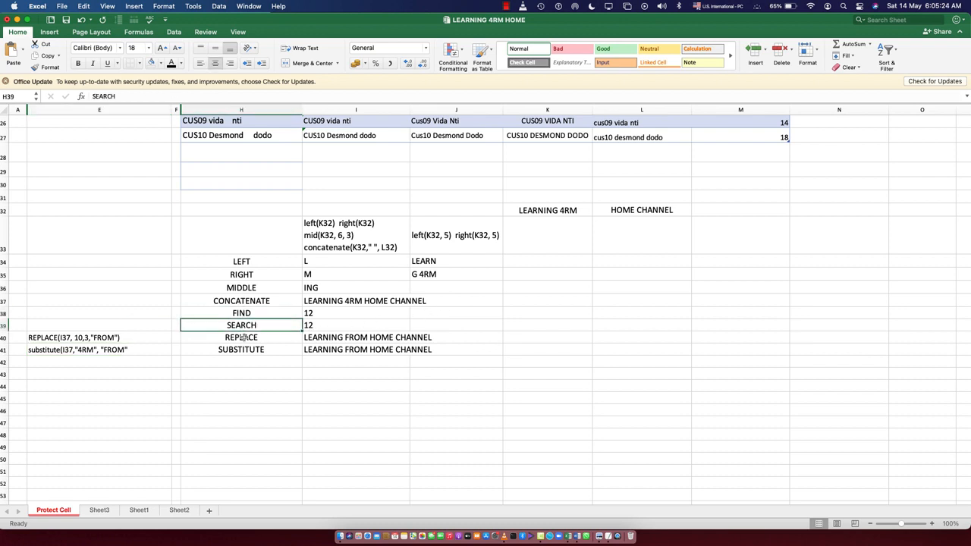
left_click(242, 338)
left_click(242, 350)
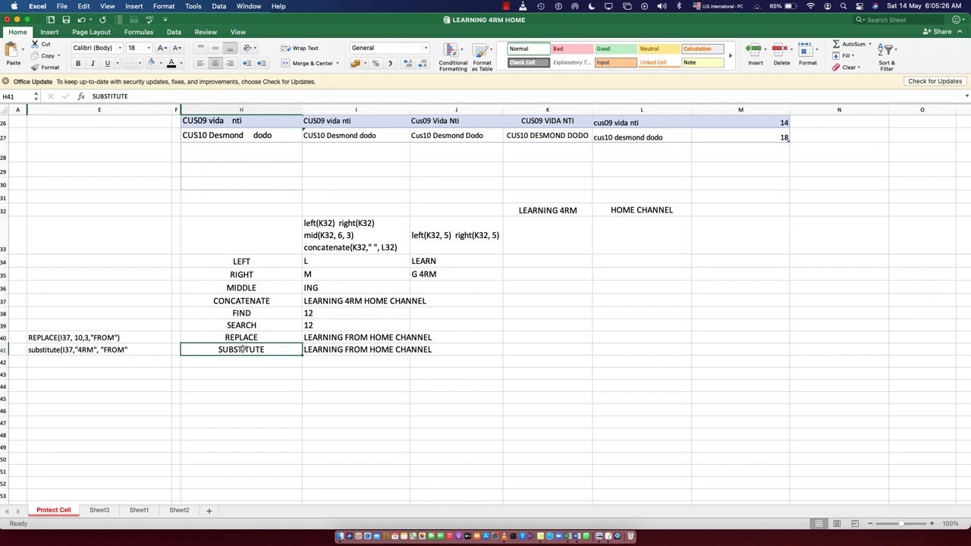
- Copy the FIND formula text from I38 without its equals sign and paste it into E38
double_click(349, 314)
left_click_drag(363, 313, 307, 316)
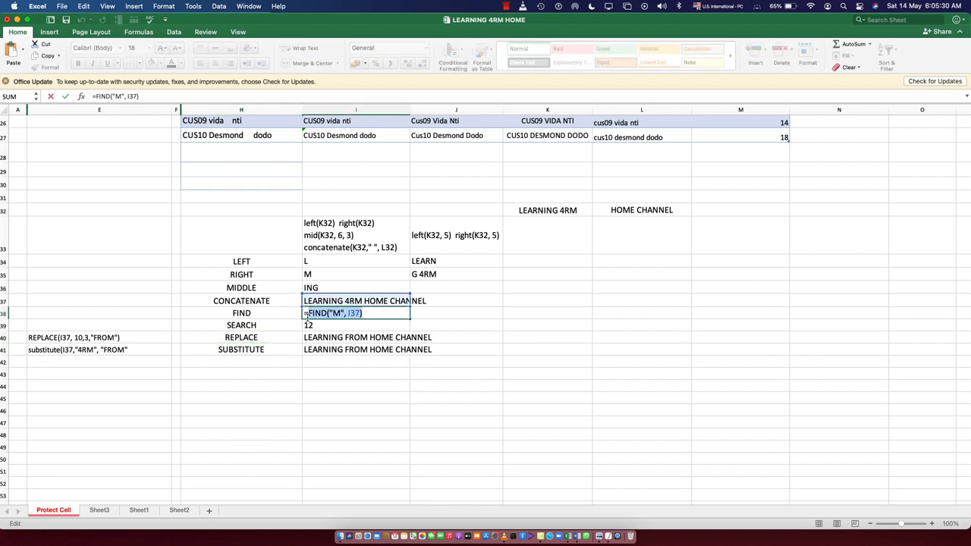
key("Return")
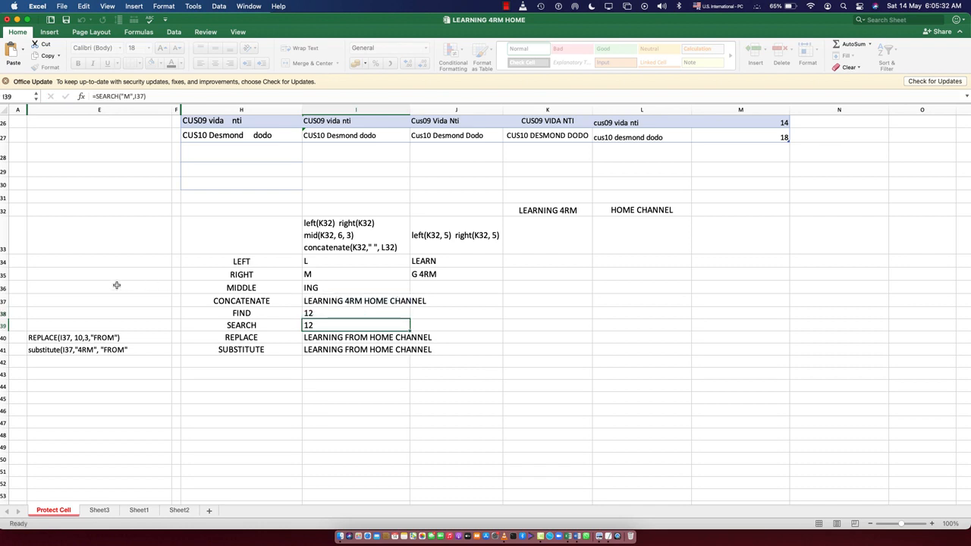
left_click(109, 312)
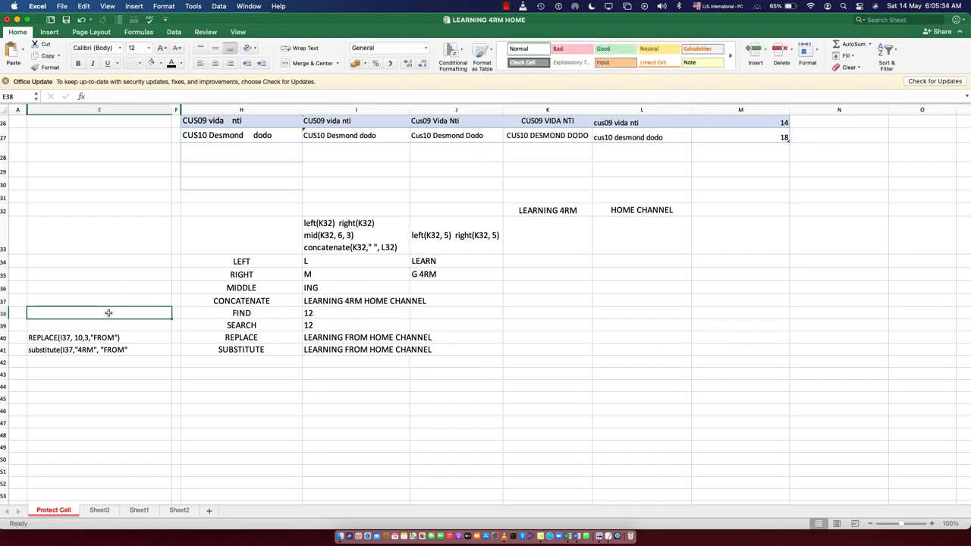
key("super+v")
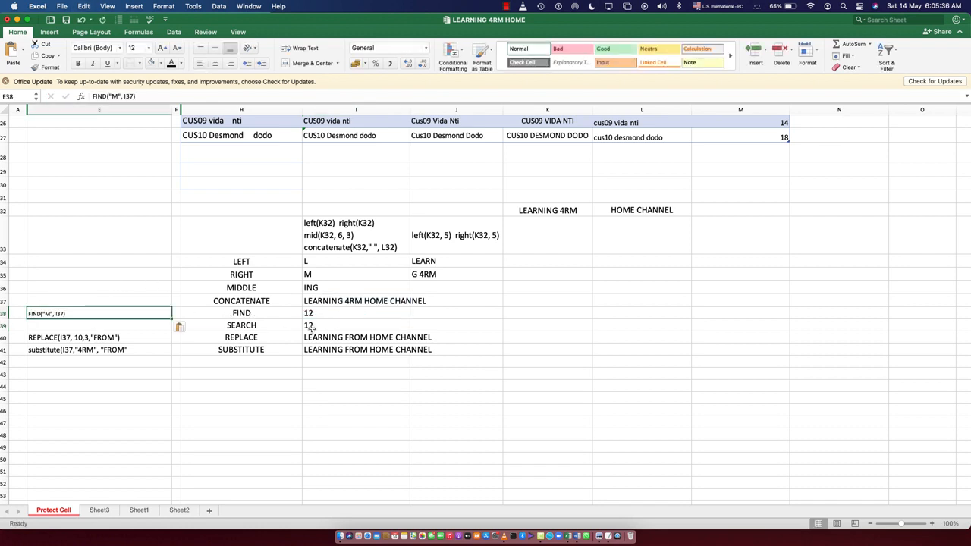
- Copy the SEARCH formula text from I39 without its equals sign and paste it into E39
left_click(309, 326)
double_click(320, 325)
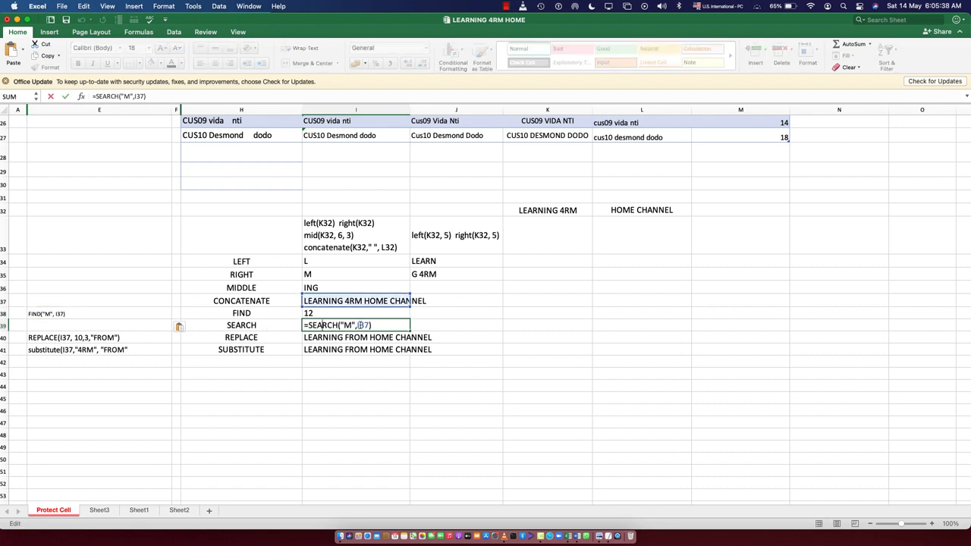
left_click_drag(373, 325, 308, 325)
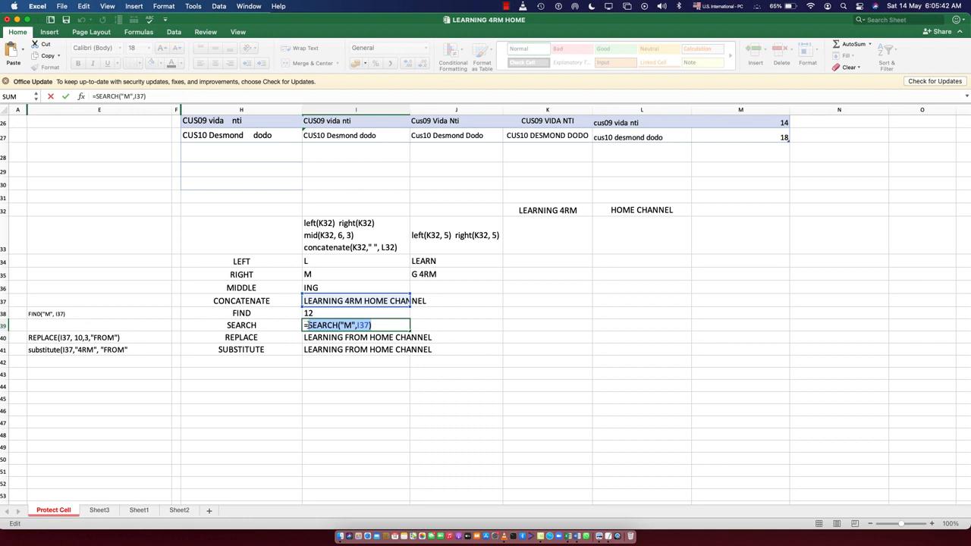
key("Escape")
left_click(87, 325)
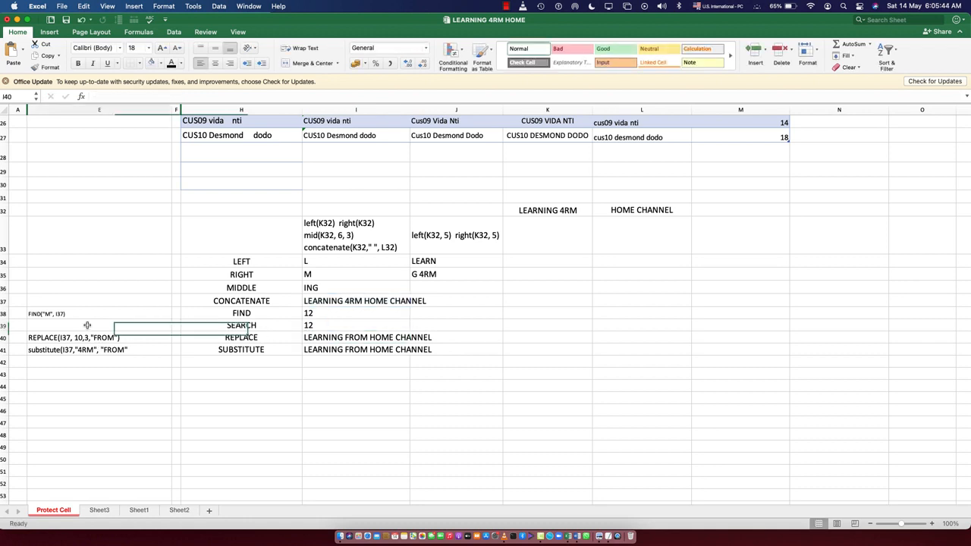
key("super+v")
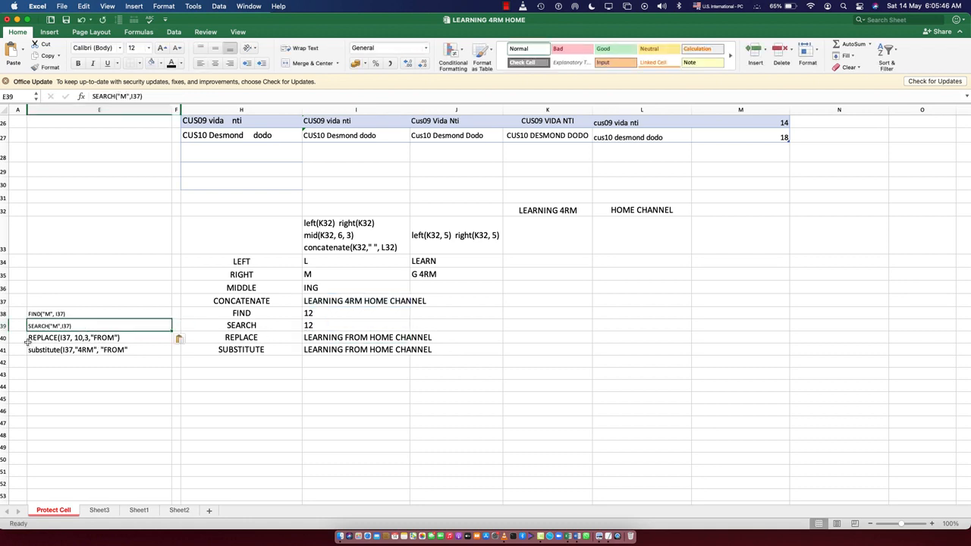
- Increase the font size of the syntax notes in E38 and E39 to match the size 16 notes in E40 and E41
left_click(67, 313)
left_click_drag(67, 313, 70, 324)
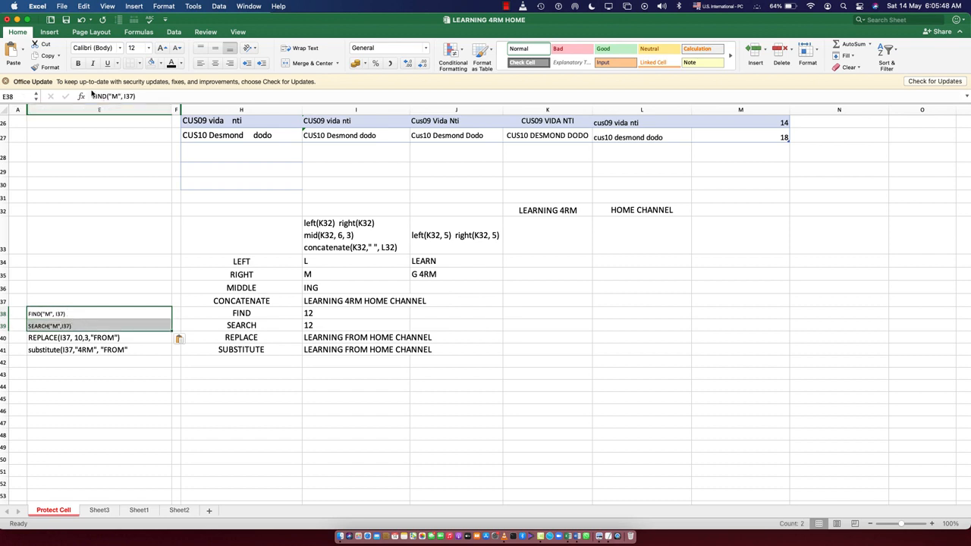
left_click(161, 47)
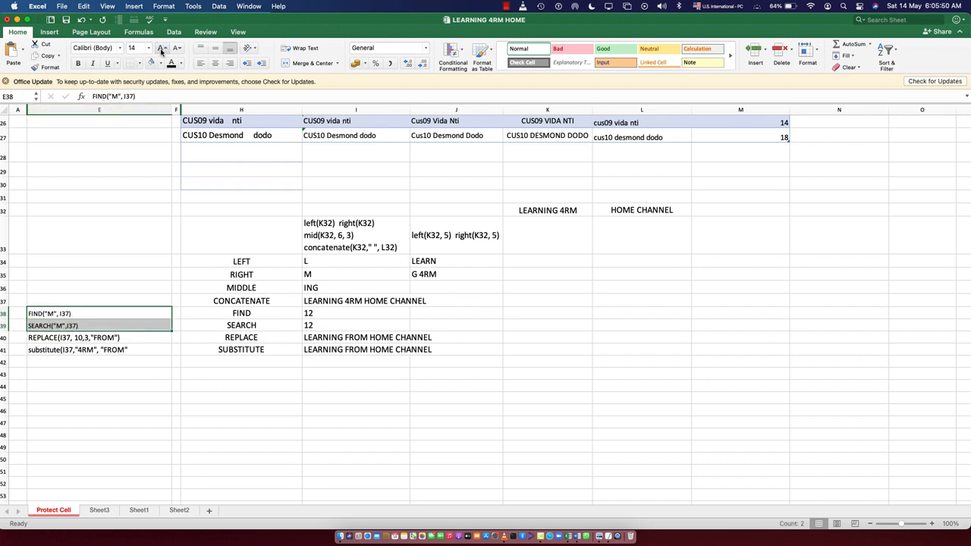
left_click(98, 398)
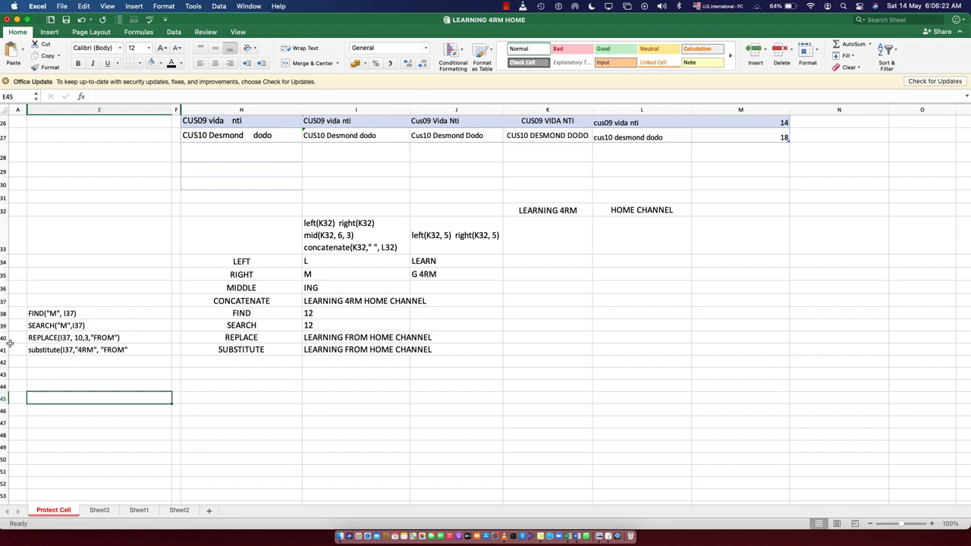
- Review the REPLACE and SUBSTITUTE syntax notes in E40 and E41, along with the text function list and customer name table above
left_click(66, 339)
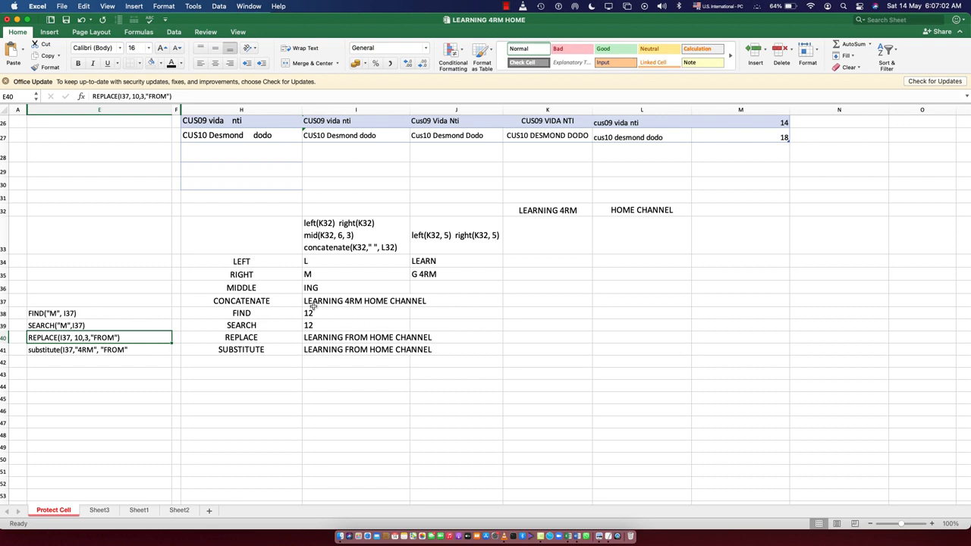
left_click(115, 350)
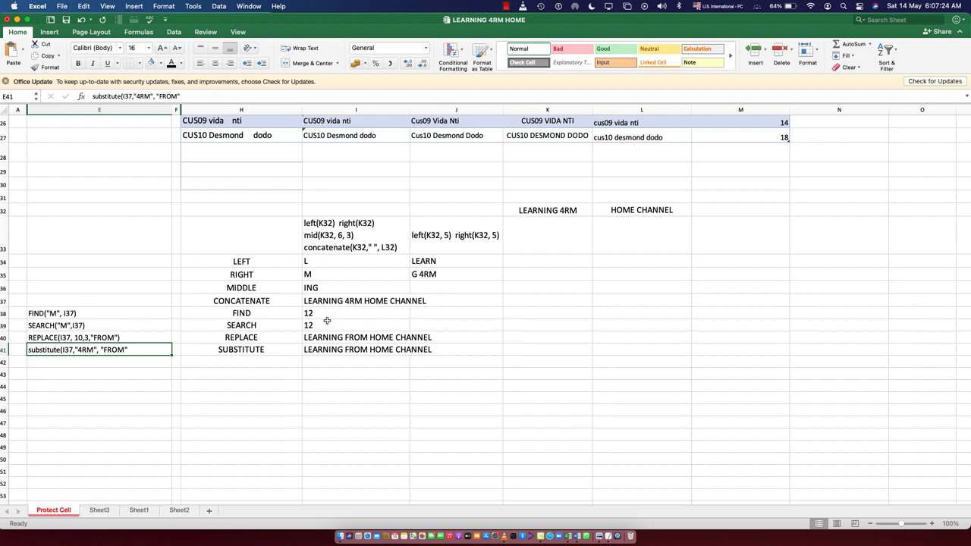
scroll(402, 275, "up", 5)
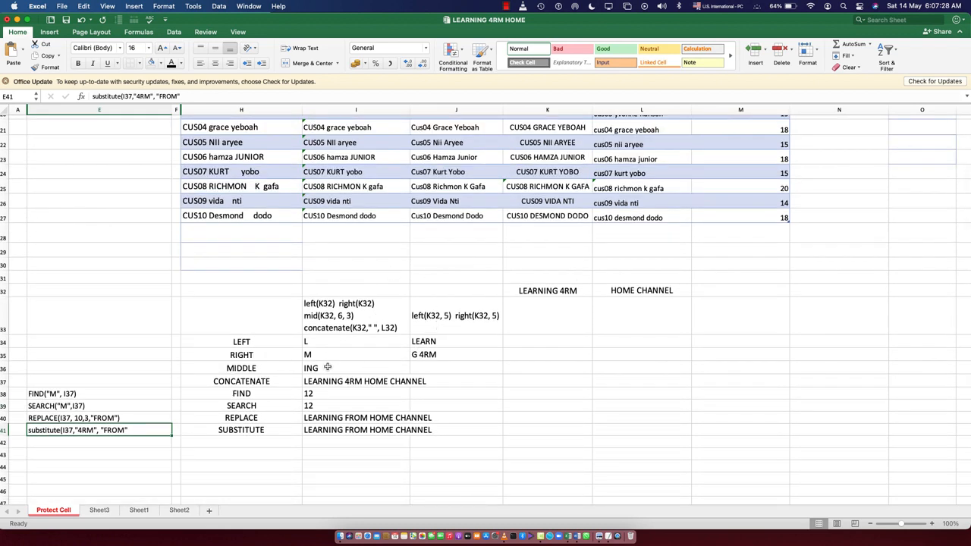
scroll(323, 332, "up", 2)
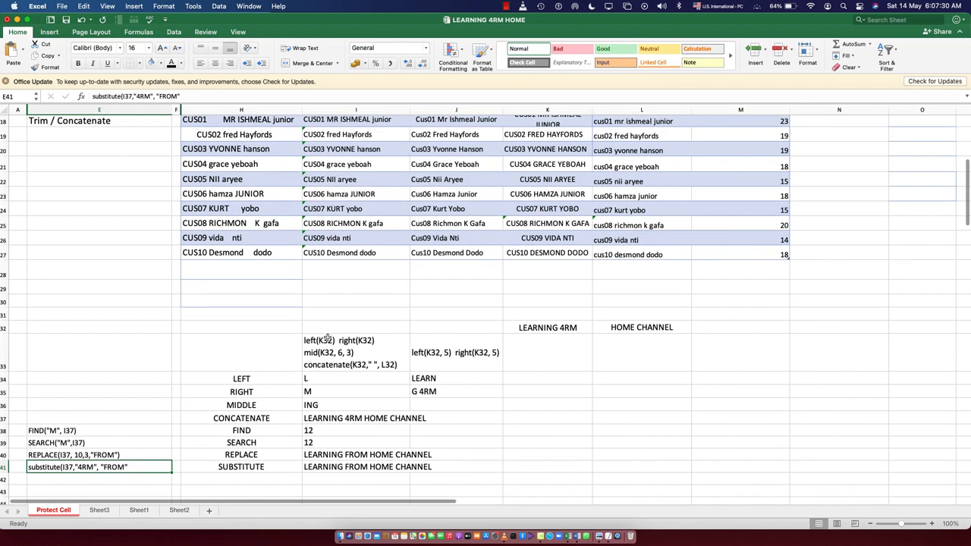
scroll(267, 327, "up", 5)
scroll(250, 388, "down", 5)
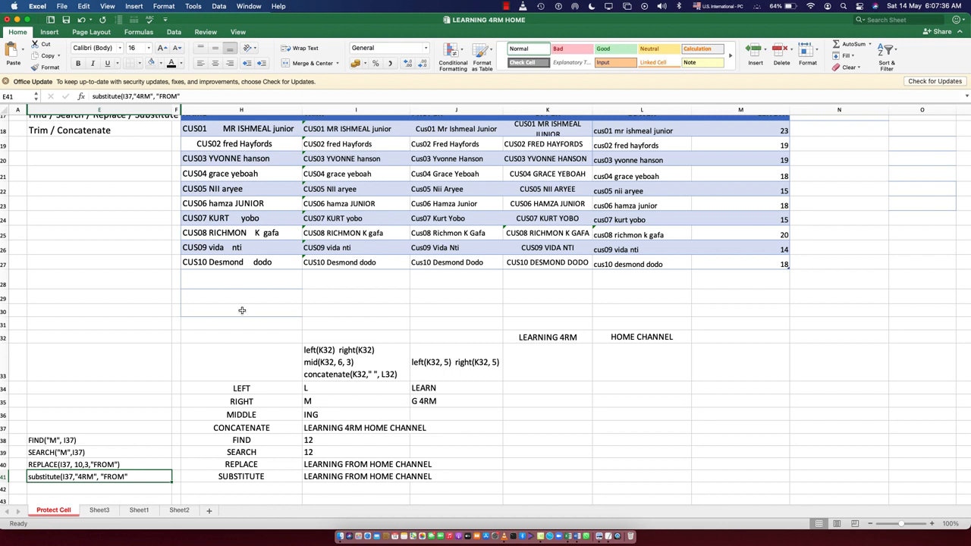
scroll(251, 311, "up", 2)
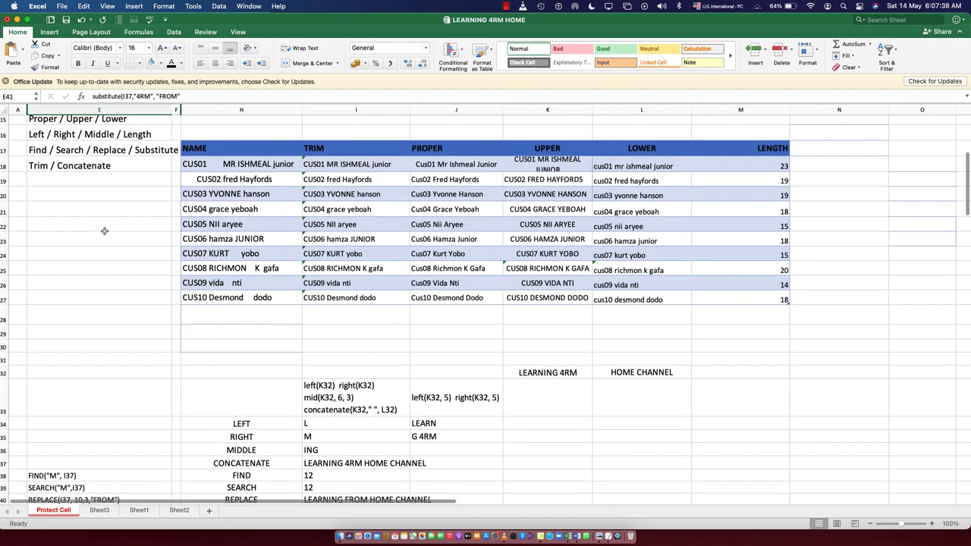
scroll(106, 243, "up", 5)
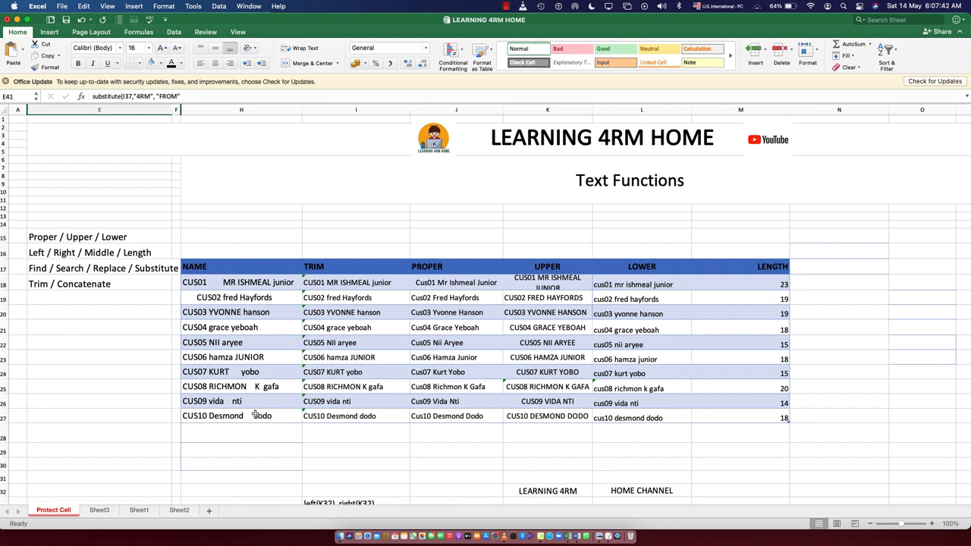
scroll(340, 388, "down", 2)
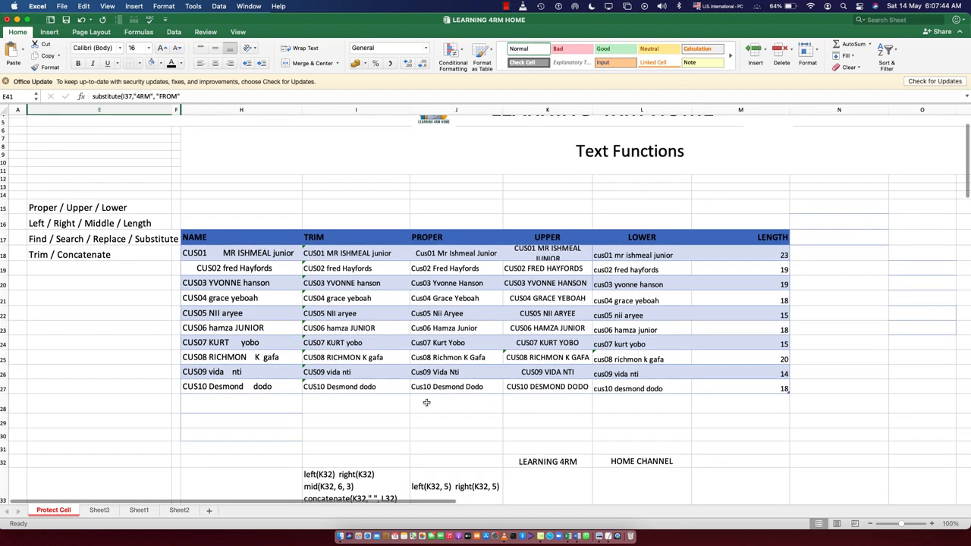